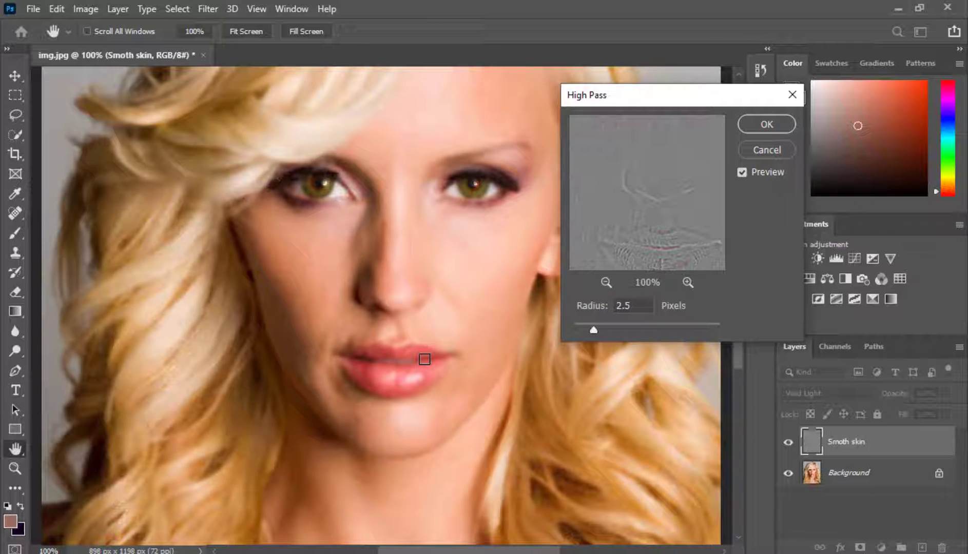
- Set the High Pass radius to 8 pixels and apply the filter to the Smoth skin layer
left_click_drag(590, 331, 631, 334)
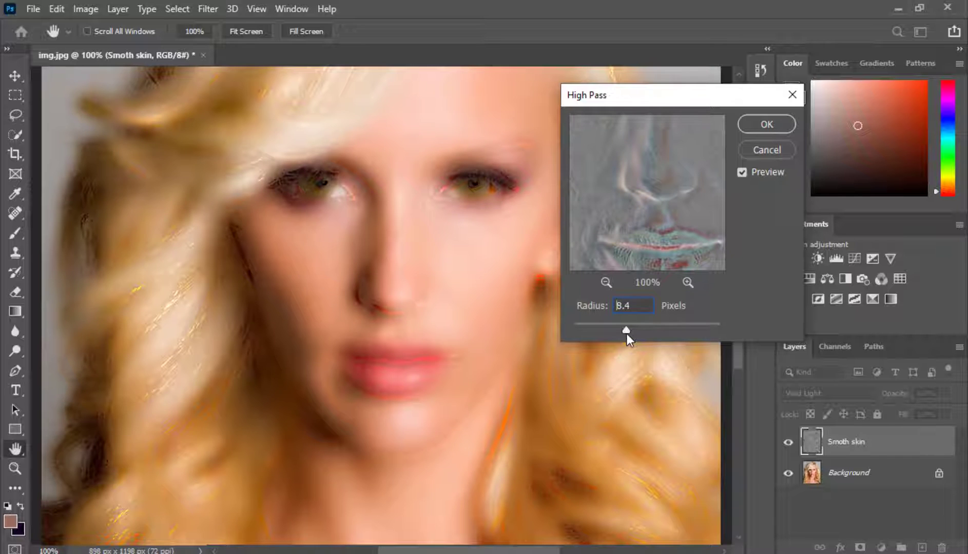
left_click_drag(626, 333, 609, 309)
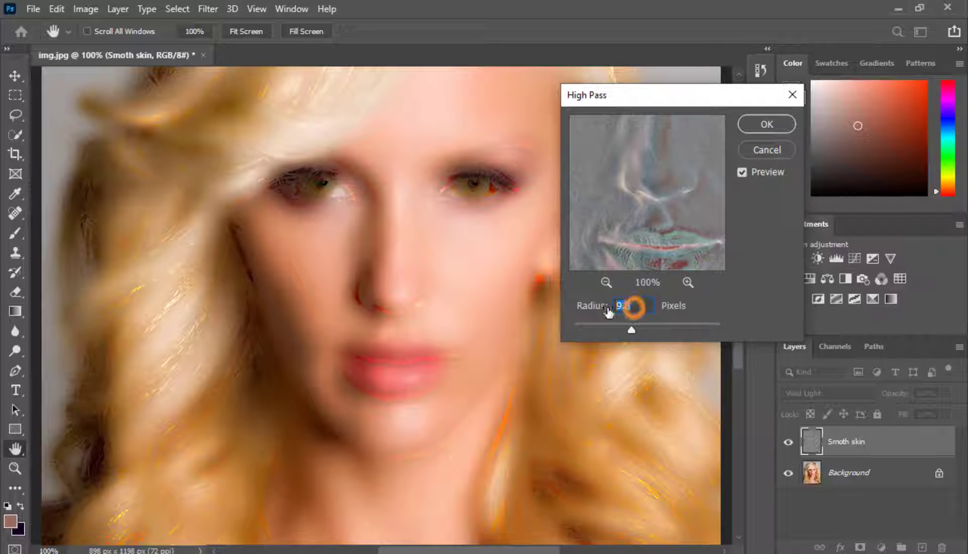
type("8")
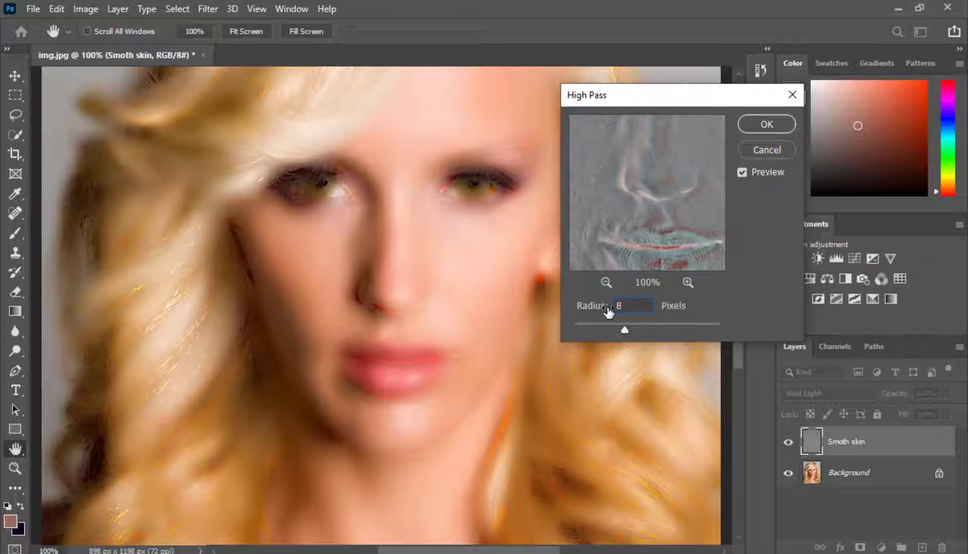
left_click(765, 125)
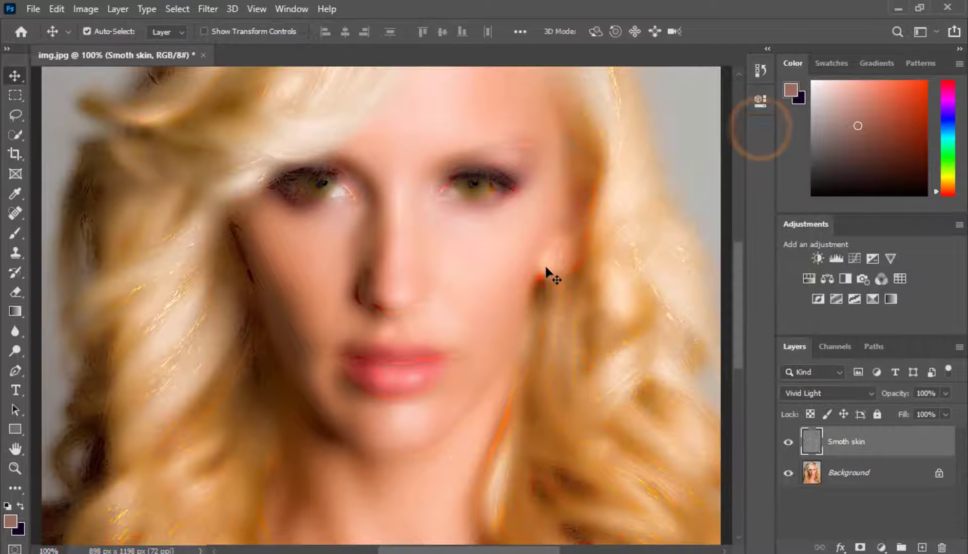
- Apply a Gaussian Blur with a radius of 0.4 pixels to the Smoth skin layer
left_click(207, 9)
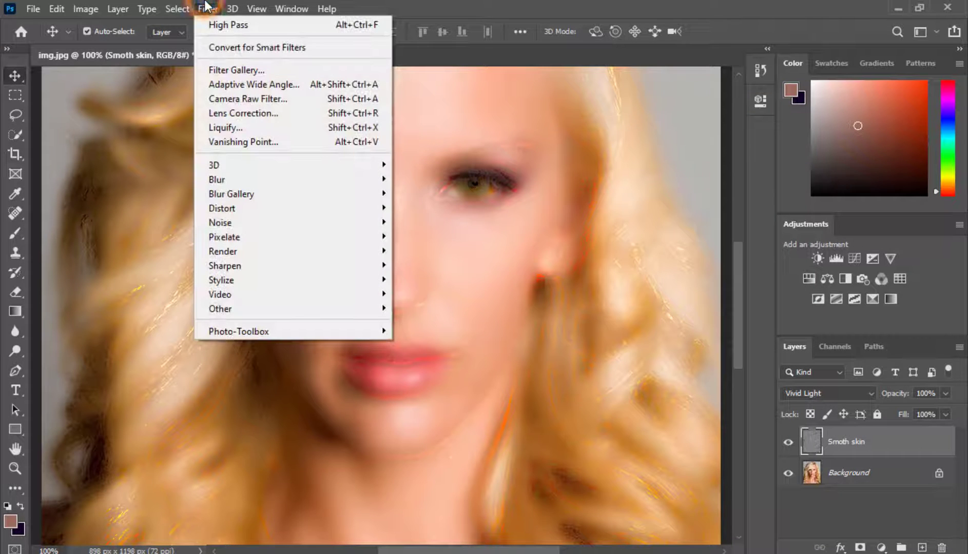
left_click(281, 180)
left_click(439, 239)
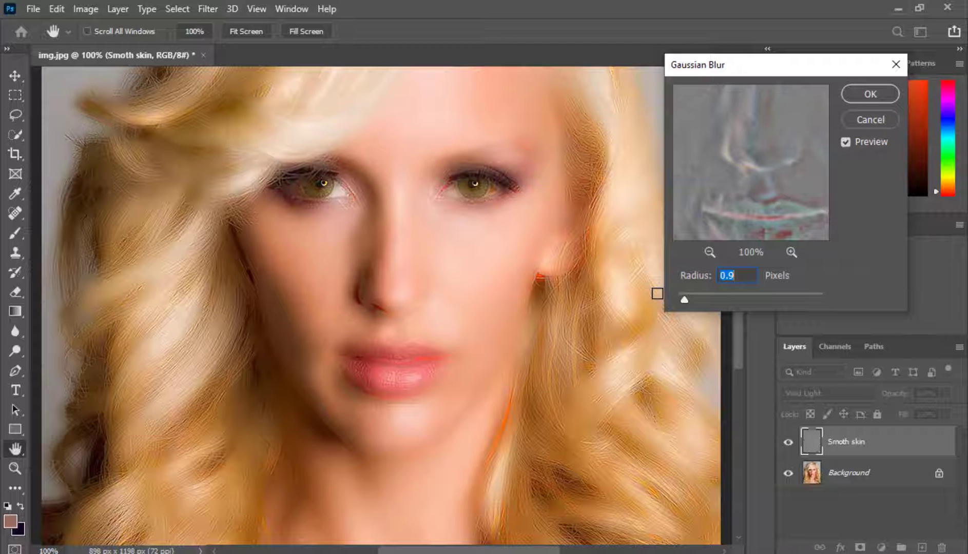
left_click_drag(684, 300, 681, 300)
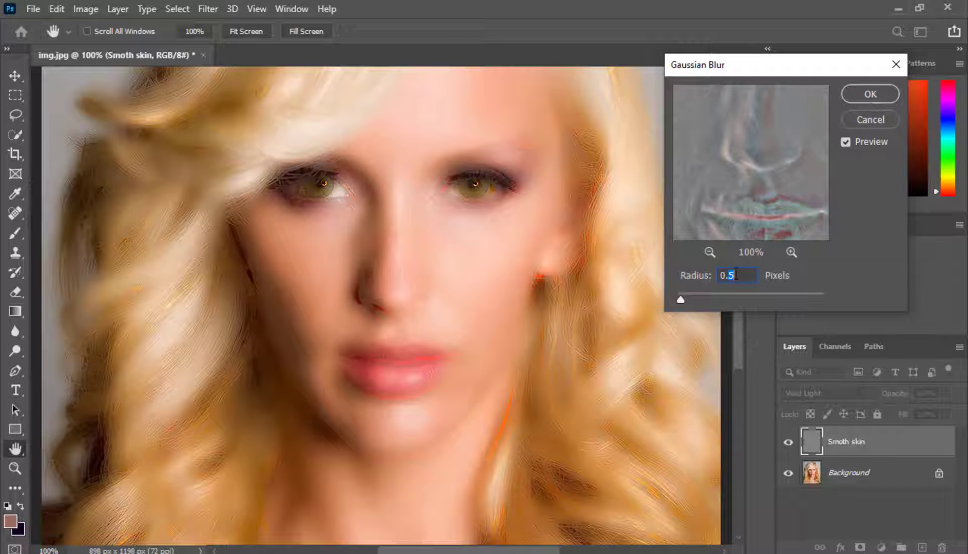
type("4")
left_click(870, 95)
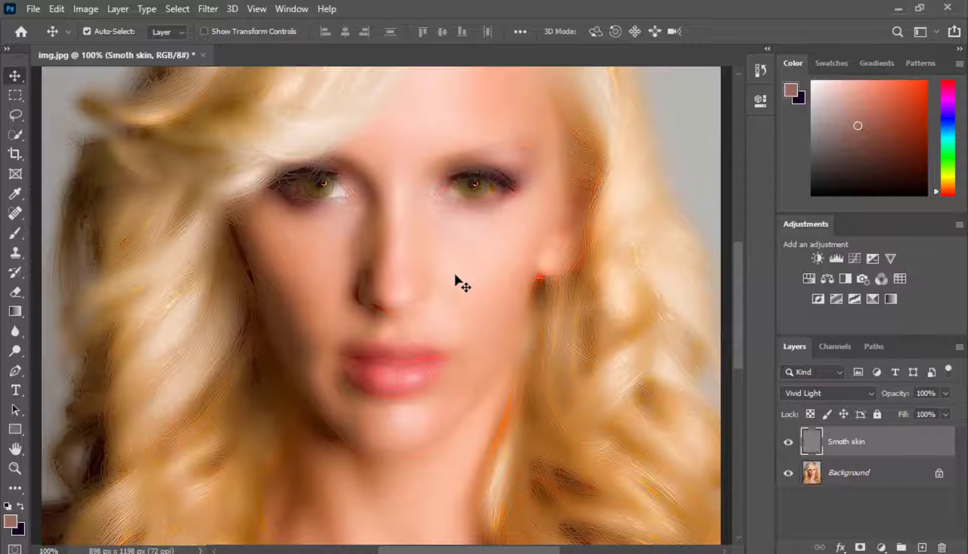
- Add a layer mask to the Smoth skin layer and invert it to black
left_click(860, 547)
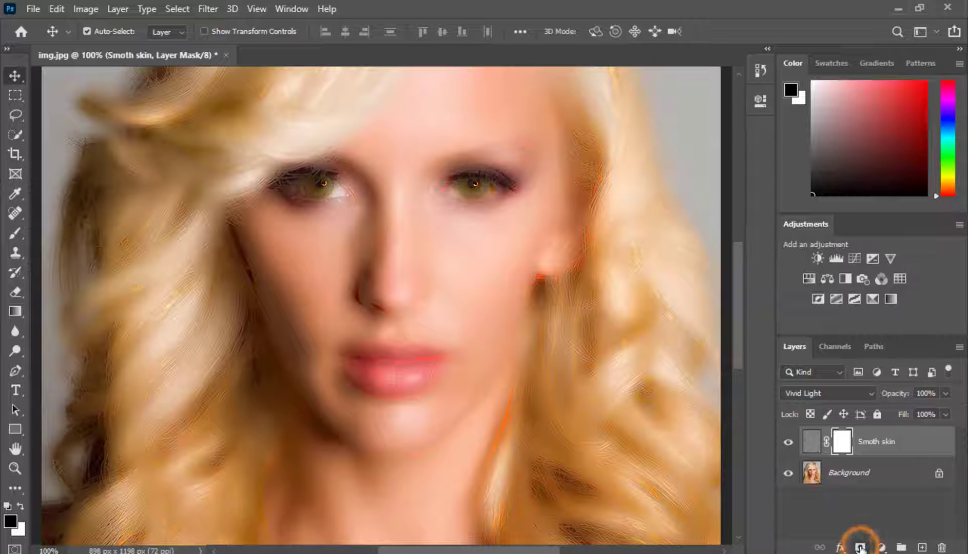
left_click(91, 9)
left_click(100, 46)
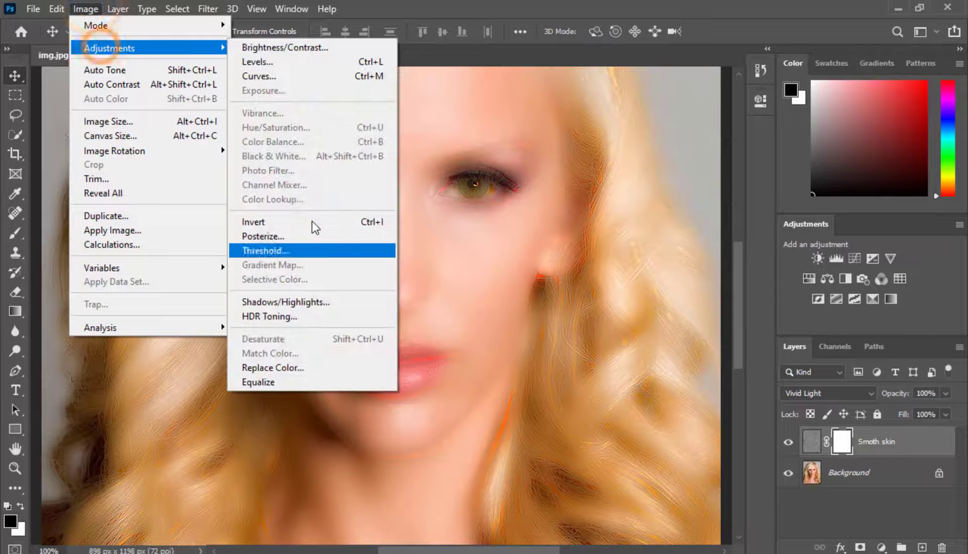
left_click(312, 222)
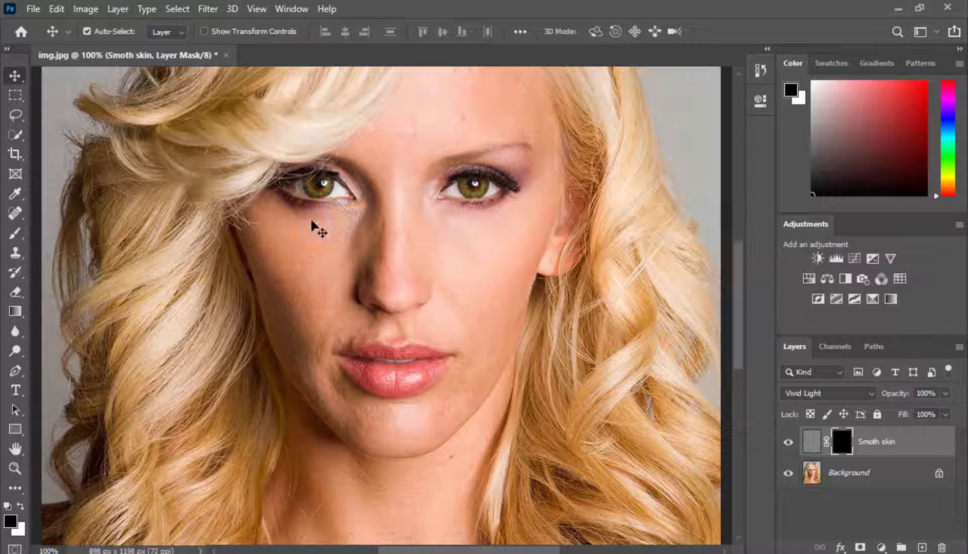
- Paint on the mask over the shadowed cheek using a soft 50 px brush with white as the foreground colour
left_click(11, 235)
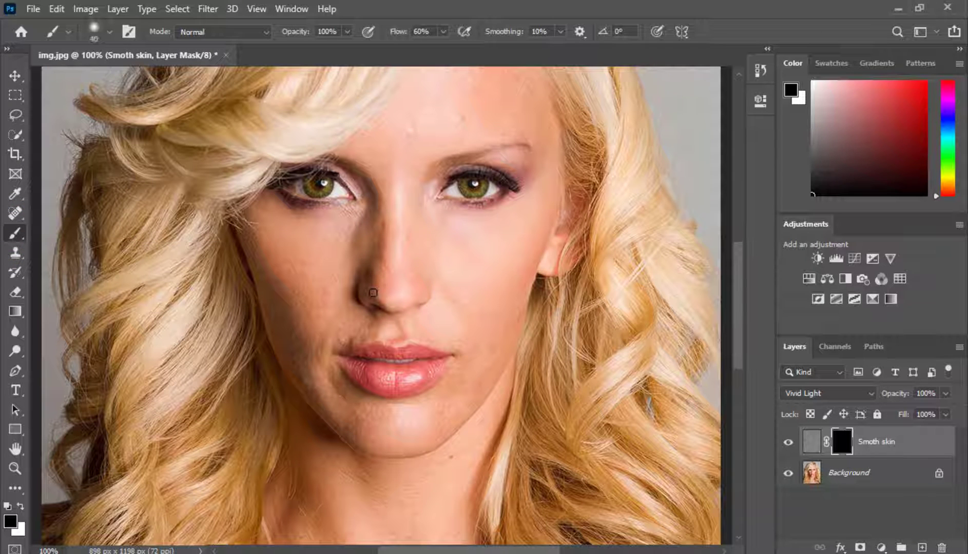
left_click_drag(302, 279, 296, 272)
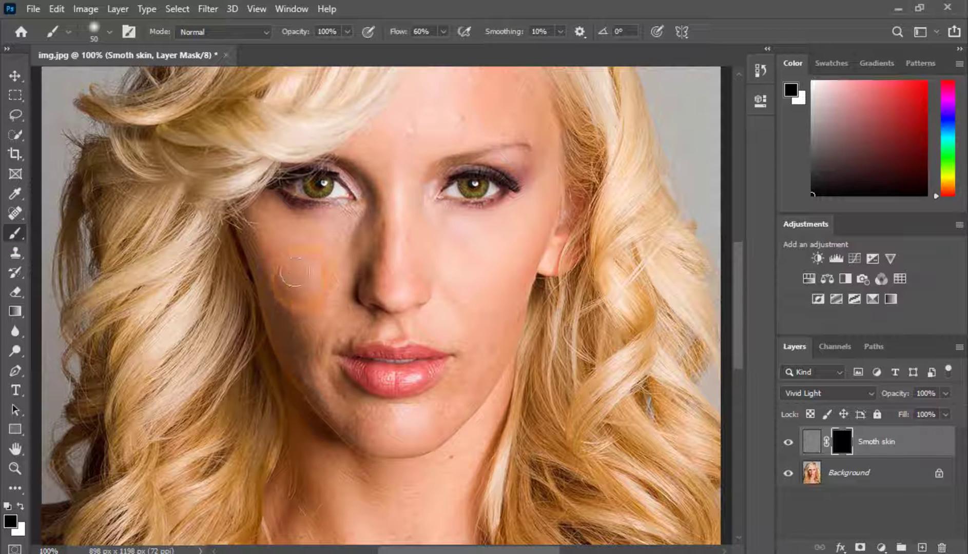
left_click(21, 506)
left_click_drag(307, 308, 311, 300)
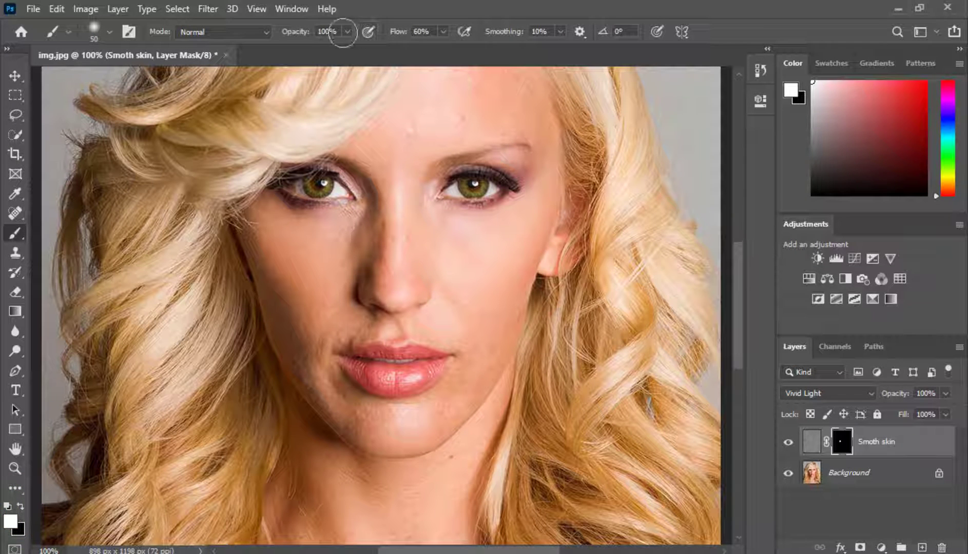
- Set the brush opacity to 80% and paint the mask over the forehead, nose bridge and both cheeks
mouse_move(348, 32)
left_mouse_down()
mouse_move(333, 46)
mouse_move(298, 32)
left_mouse_up()
type("8")
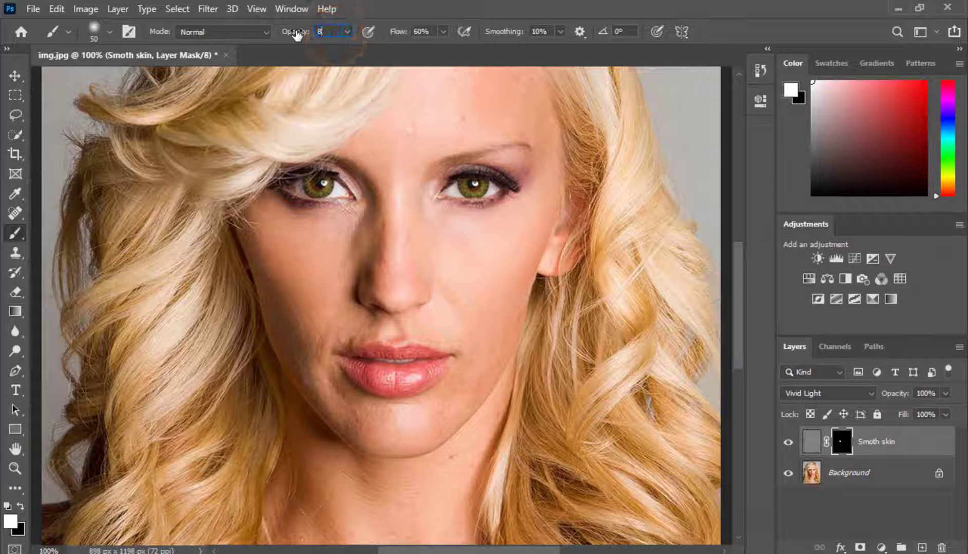
type("0")
mouse_move(411, 132)
left_mouse_down()
mouse_move(452, 113)
mouse_move(438, 125)
mouse_move(450, 90)
mouse_move(396, 139)
left_mouse_up()
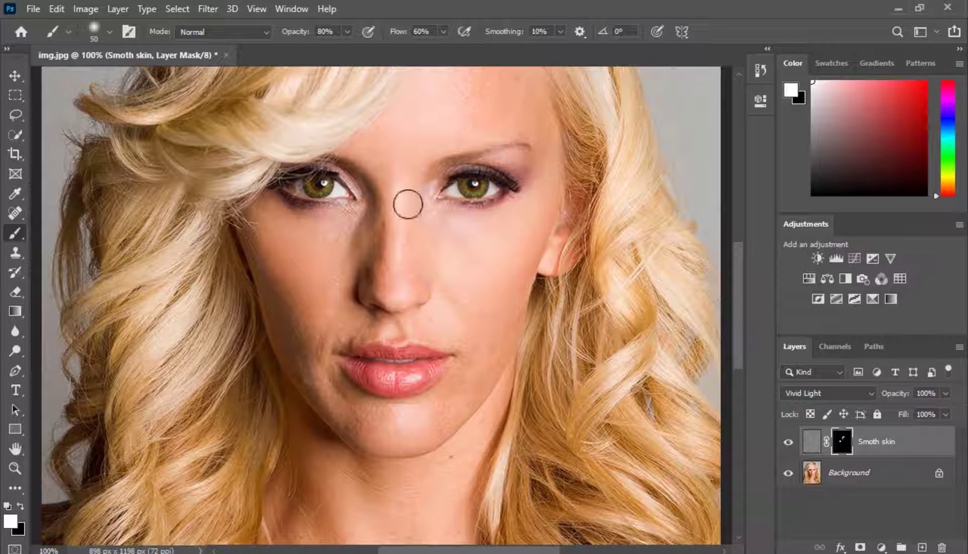
mouse_move(408, 205)
left_mouse_down()
mouse_move(512, 238)
mouse_move(536, 225)
mouse_move(496, 270)
mouse_move(501, 296)
mouse_move(479, 305)
mouse_move(498, 314)
mouse_move(515, 303)
mouse_move(494, 328)
left_mouse_up()
mouse_move(354, 231)
left_mouse_down()
mouse_move(326, 238)
mouse_move(356, 221)
mouse_move(334, 241)
mouse_move(286, 230)
mouse_move(355, 230)
mouse_move(275, 217)
mouse_move(284, 258)
mouse_move(262, 249)
mouse_move(307, 299)
left_mouse_up()
- Smooth the shadowed cheek, then the side of the nose with the brush reduced to 20 px
key("ctrl+plus")
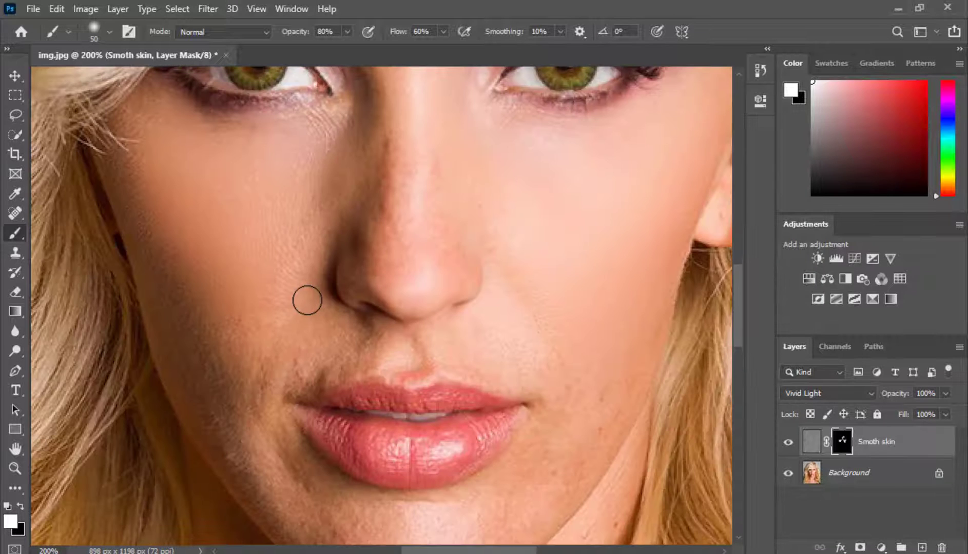
left_click_drag(226, 226, 294, 339)
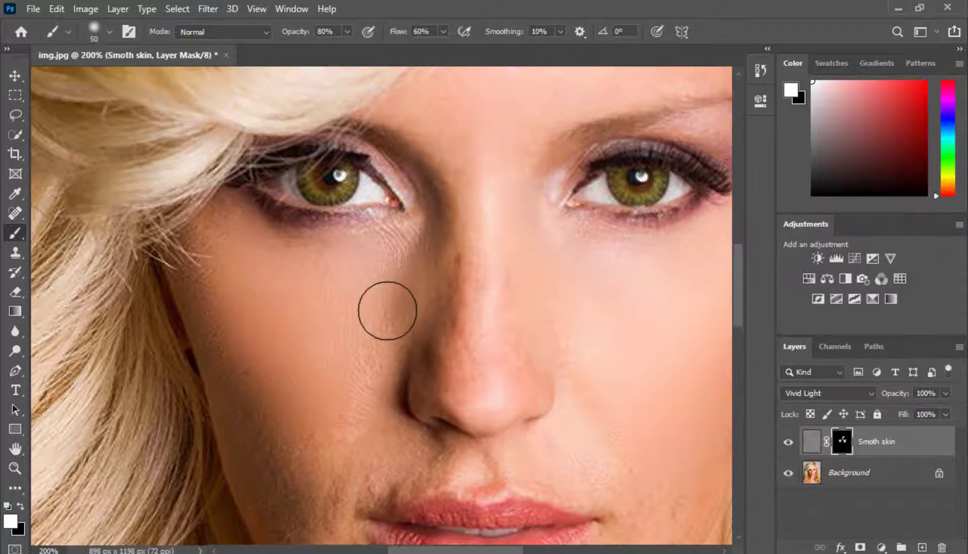
key("bracketleft")
mouse_move(455, 291)
left_mouse_down()
mouse_move(446, 356)
mouse_move(434, 357)
mouse_move(453, 386)
mouse_move(415, 404)
left_mouse_up()
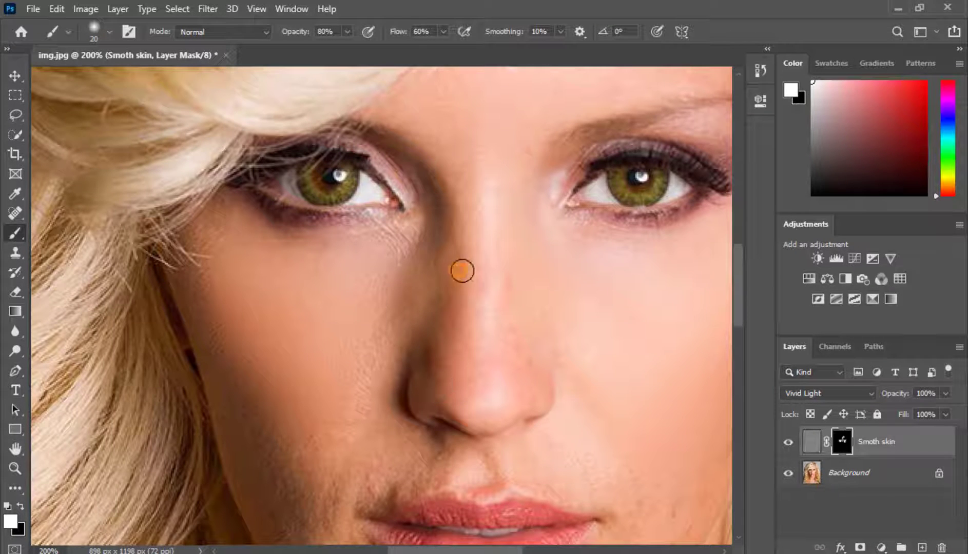
left_click_drag(462, 271, 413, 270)
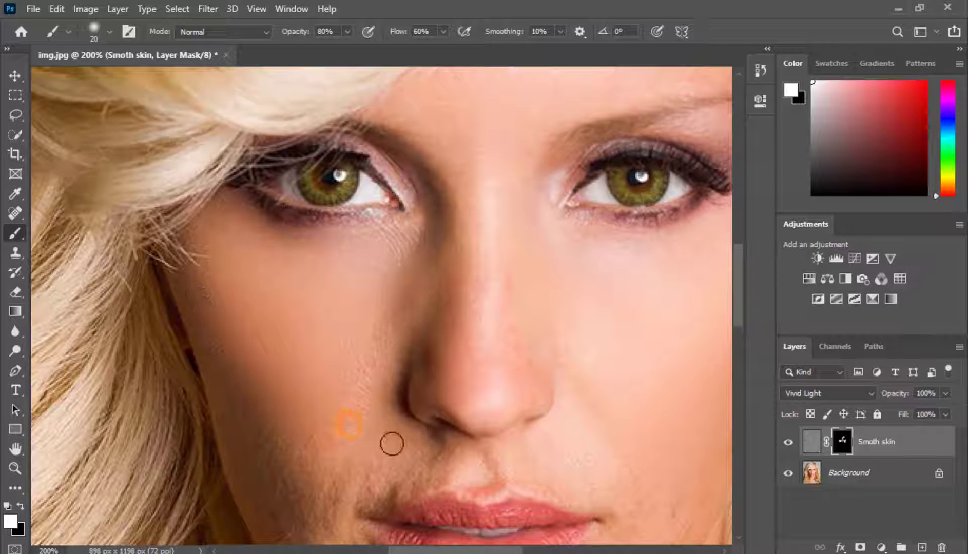
- Paint the mask along the shadowed lower cheek and jawline and across the chin
scroll(392, 444, "down", 3)
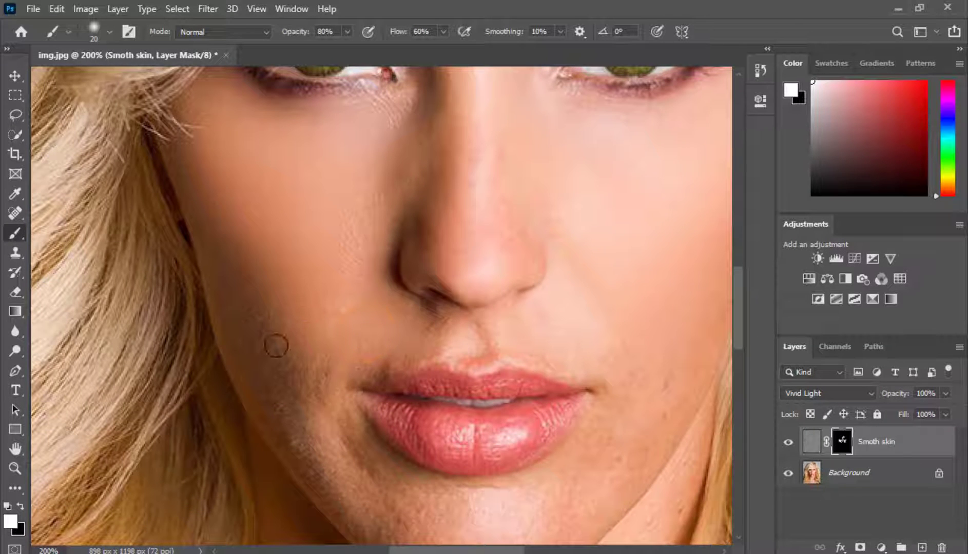
mouse_move(269, 401)
left_mouse_down()
mouse_move(254, 399)
mouse_move(289, 432)
left_mouse_up()
left_click_drag(241, 278, 340, 455)
left_click_drag(395, 469, 353, 368)
left_click(348, 404)
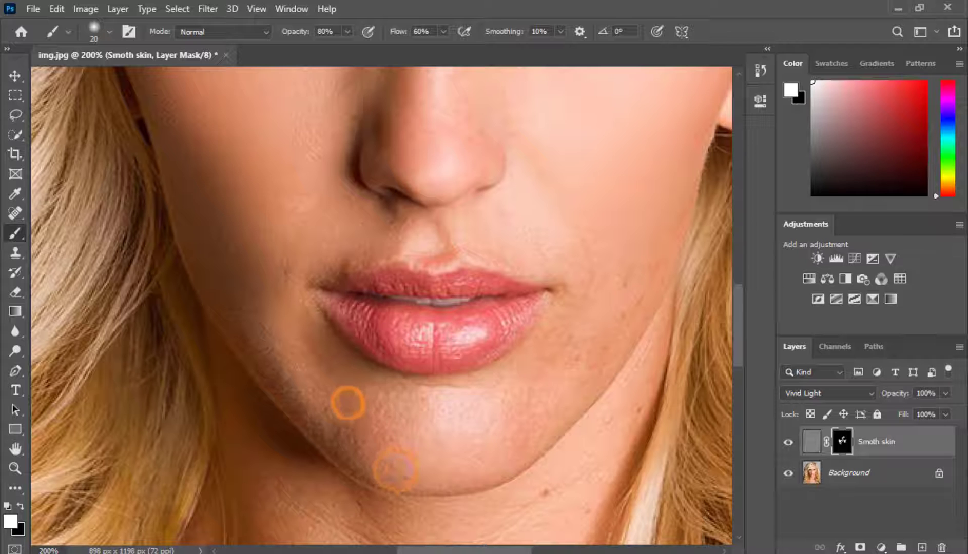
left_click_drag(348, 404, 311, 403)
mouse_move(294, 384)
left_mouse_down()
mouse_move(380, 450)
mouse_move(355, 418)
left_mouse_up()
left_click(337, 416)
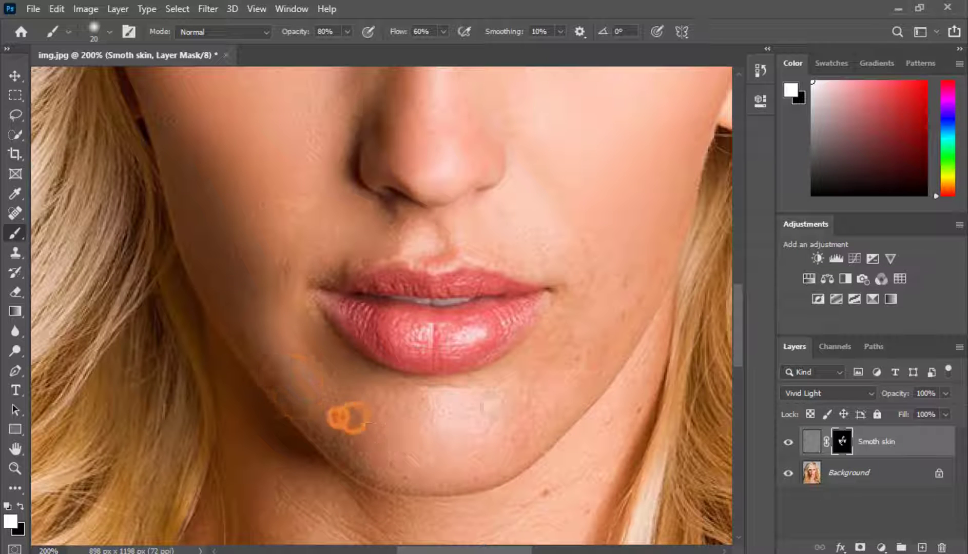
left_click_drag(528, 411, 424, 438)
- Paint the mask over the skin around the mouth and beneath the nose, continuing onto the lit cheek
mouse_move(327, 274)
left_mouse_down()
mouse_move(261, 275)
mouse_move(255, 285)
mouse_move(278, 239)
left_mouse_up()
left_click(288, 248)
mouse_move(344, 199)
left_mouse_down()
mouse_move(326, 170)
mouse_move(379, 166)
mouse_move(332, 159)
mouse_move(290, 192)
left_mouse_up()
left_click_drag(360, 181, 361, 251)
left_click(360, 230)
left_click_drag(417, 289, 347, 299)
left_click_drag(279, 140, 286, 228)
mouse_move(341, 229)
left_mouse_down()
mouse_move(365, 283)
mouse_move(345, 340)
mouse_move(495, 334)
left_mouse_up()
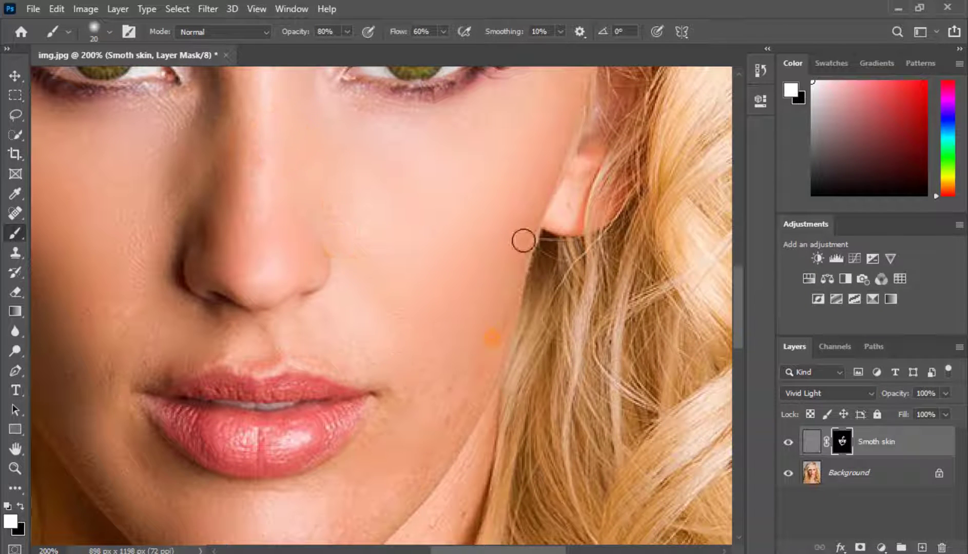
- Smooth the lit cheek from the earlobe down to the jaw and the skin around the mouth corner and chin
left_click_drag(524, 241, 448, 420)
left_click_drag(449, 436, 484, 350)
mouse_move(498, 318)
left_mouse_down()
mouse_move(456, 386)
mouse_move(390, 444)
left_mouse_up()
mouse_move(401, 437)
left_mouse_down()
mouse_move(450, 309)
mouse_move(436, 324)
mouse_move(417, 321)
left_mouse_up()
left_click_drag(371, 382, 354, 400)
left_click_drag(411, 388, 399, 421)
mouse_move(312, 318)
left_mouse_down()
mouse_move(317, 404)
mouse_move(287, 398)
left_mouse_up()
left_click_drag(273, 403, 262, 401)
left_click_drag(222, 400, 138, 419)
- Paint the mask over the inner eye corner, the shadowed side of the nose and the skin below the eyes
left_click_drag(248, 170, 290, 248)
left_click_drag(257, 192, 263, 218)
left_click_drag(265, 247, 246, 313)
left_click_drag(233, 364, 255, 346)
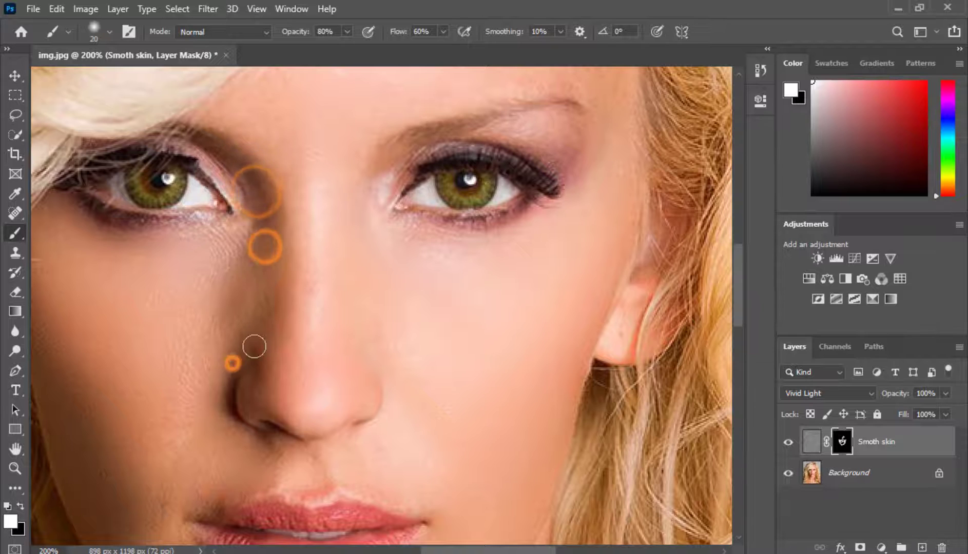
left_click_drag(406, 268, 338, 427)
left_click_drag(468, 156, 471, 252)
- Enlarge the brush to 45 px and paint the mask across the open forehead
key("bracketright")
key("bracketright")
key("bracketright")
key("bracketright")
key("bracketright")
mouse_move(307, 252)
left_mouse_down()
mouse_move(430, 221)
mouse_move(494, 300)
mouse_move(432, 225)
mouse_move(339, 255)
mouse_move(338, 211)
left_mouse_up()
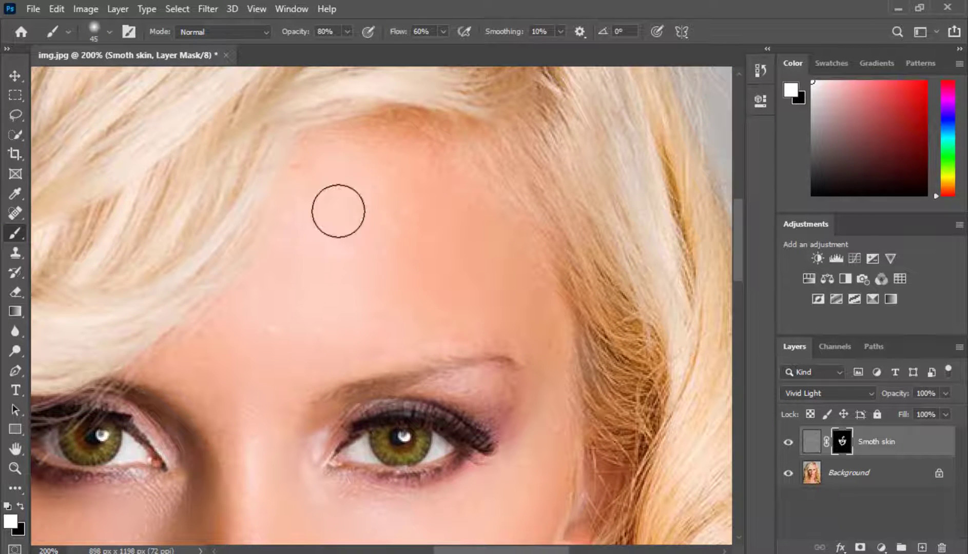
mouse_move(560, 396)
left_mouse_down()
mouse_move(471, 285)
mouse_move(448, 207)
mouse_move(462, 324)
left_mouse_up()
- Refine the mask along the hairline, around the eyebrow and at the temple with a smaller brush
key("bracketleft")
key("bracketleft")
key("bracketleft")
mouse_move(436, 304)
left_mouse_down()
mouse_move(403, 285)
mouse_move(390, 250)
mouse_move(418, 233)
left_mouse_up()
mouse_move(364, 201)
left_mouse_down()
mouse_move(292, 201)
mouse_move(269, 245)
mouse_move(231, 203)
mouse_move(189, 252)
left_mouse_up()
left_click_drag(202, 306, 237, 362)
mouse_move(243, 371)
left_mouse_down()
mouse_move(380, 379)
mouse_move(411, 308)
mouse_move(430, 348)
left_mouse_up()
left_click_drag(443, 413, 467, 218)
- Set the brush to 35 px and paint the mask over the neck just below the chin and jaw
key("ctrl+minus")
key("ctrl+minus")
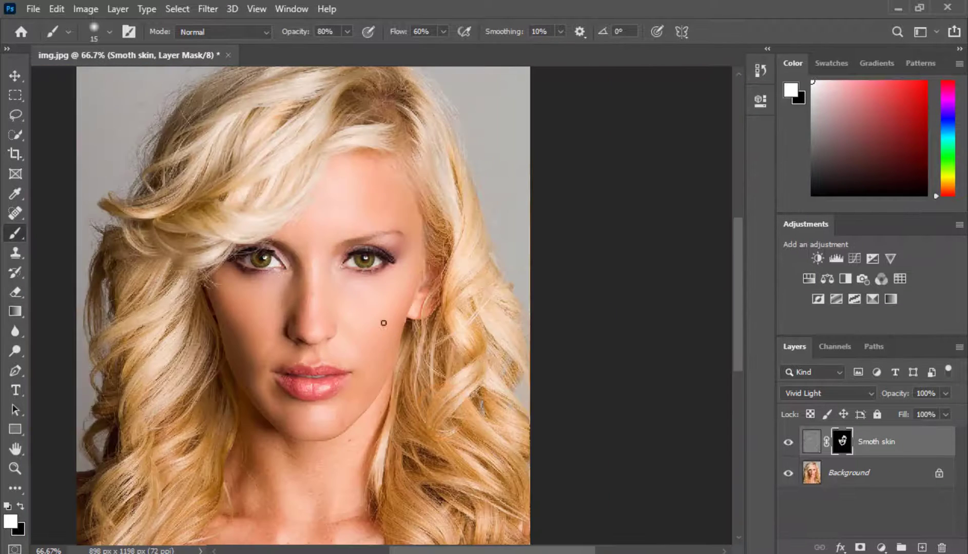
left_click_drag(262, 388, 412, 182)
key("ctrl+plus")
key("ctrl+plus")
key("ctrl+plus")
left_click_drag(302, 422, 323, 77)
mouse_move(409, 413)
left_mouse_down()
mouse_move(494, 450)
mouse_move(566, 439)
left_mouse_up()
key("bracketright")
key("bracketright")
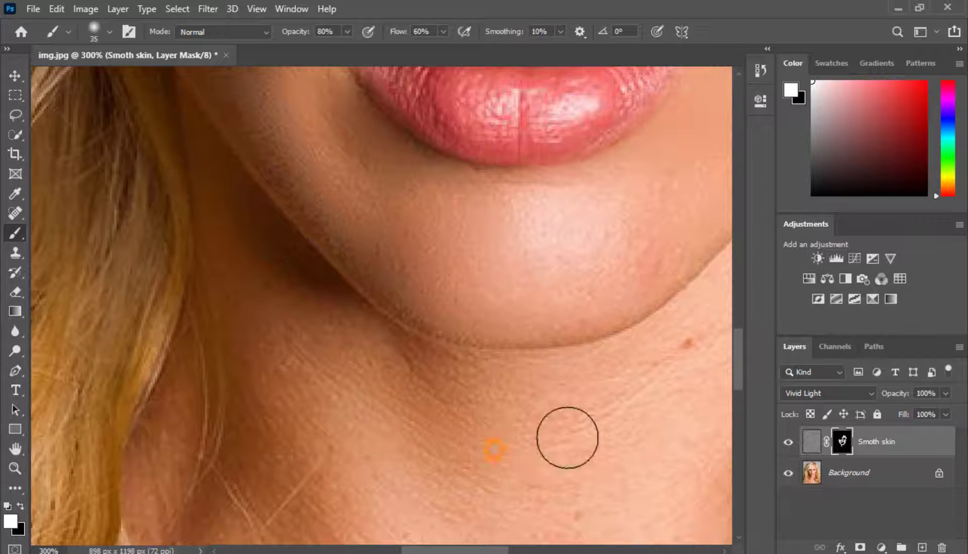
left_click_drag(506, 463, 418, 323)
mouse_move(331, 408)
left_mouse_down()
mouse_move(300, 443)
mouse_move(277, 436)
left_mouse_up()
left_click_drag(255, 395, 244, 334)
left_click_drag(218, 276, 247, 335)
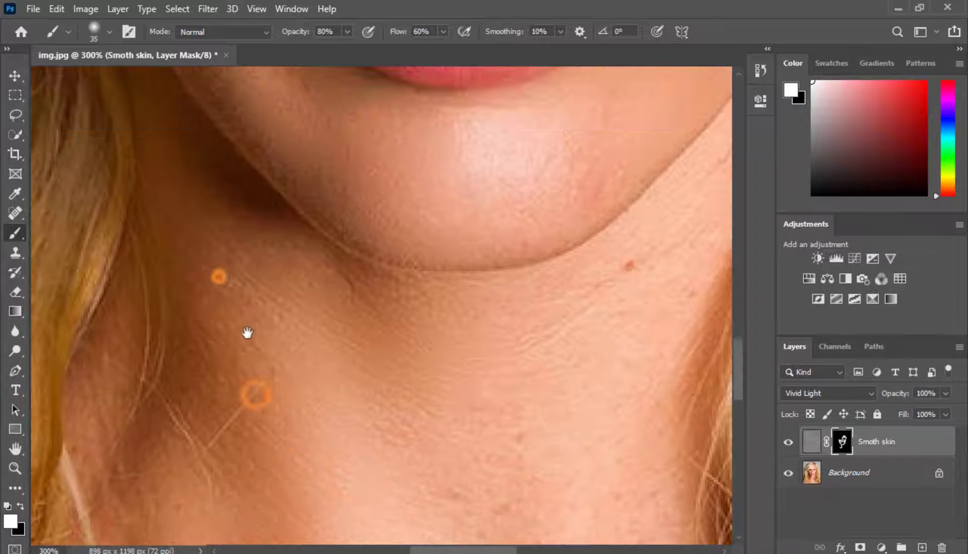
- Paint the mask down the lower neck and across the collarbone area with the 35 px brush
left_click_drag(231, 212, 369, 322)
left_click_drag(488, 452, 474, 378)
left_click_drag(461, 309, 532, 349)
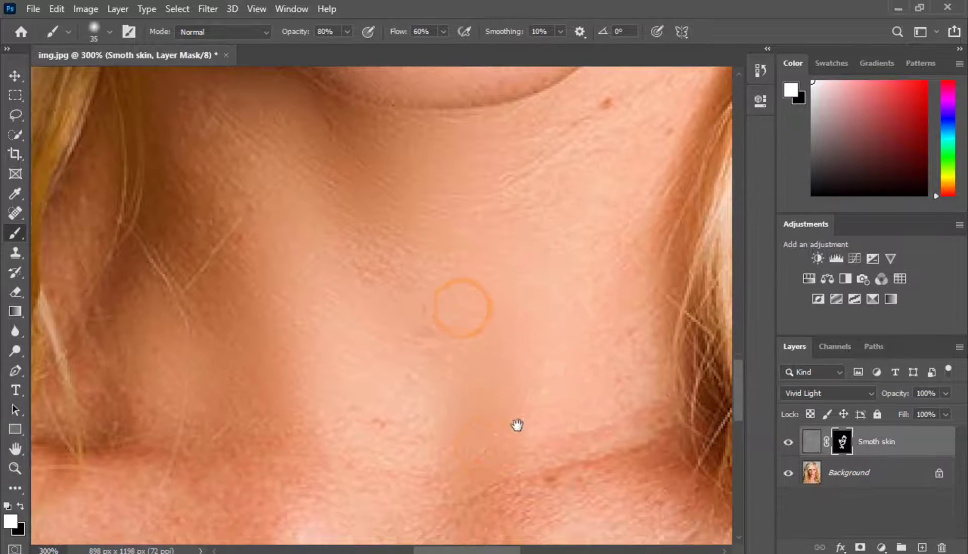
left_click_drag(516, 425, 573, 294)
left_click_drag(419, 236, 521, 132)
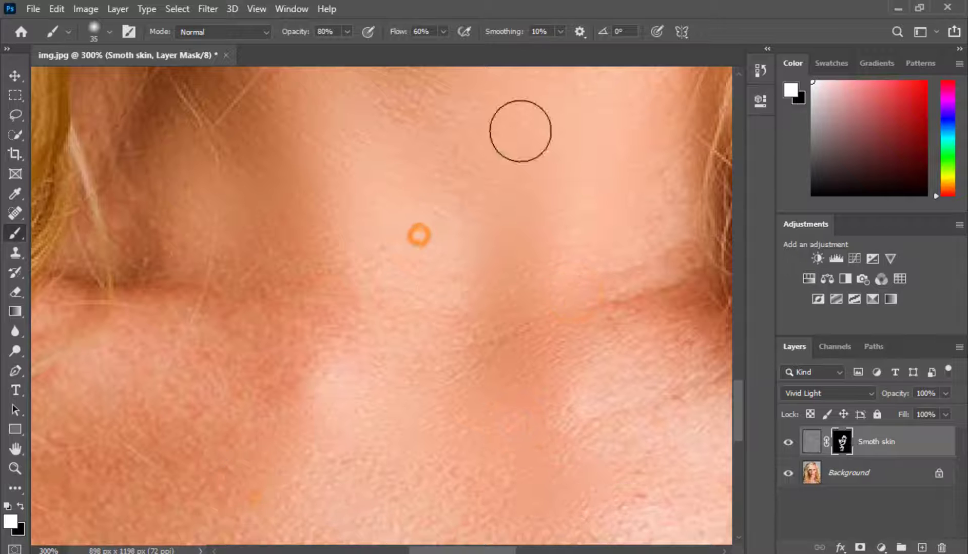
left_click_drag(368, 345, 485, 243)
mouse_move(480, 168)
left_mouse_down()
mouse_move(297, 339)
mouse_move(146, 513)
mouse_move(465, 361)
mouse_move(496, 534)
left_mouse_up()
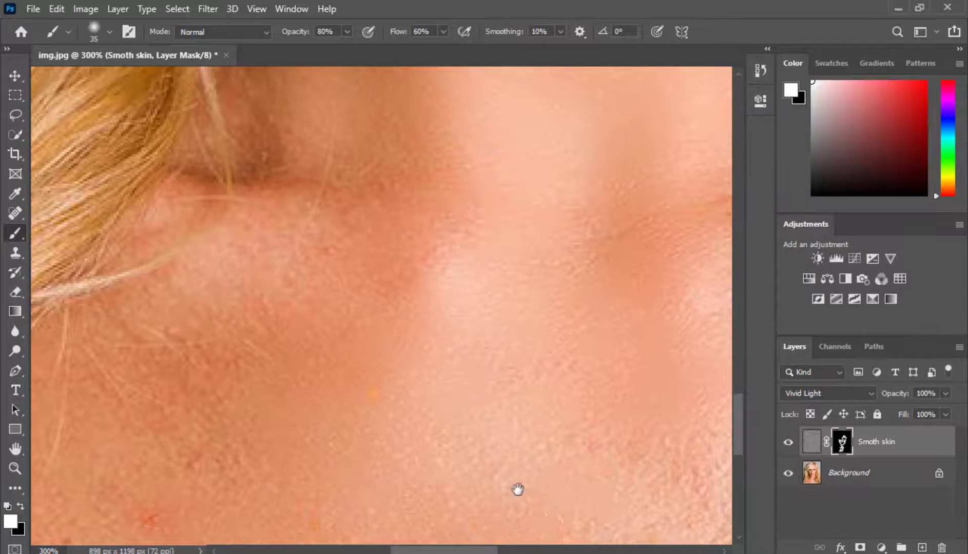
left_click_drag(515, 491, 517, 263)
- Enlarge the brush to 100 px and paint the mask broadly across the chest and shoulder skin
mouse_move(488, 400)
left_mouse_down()
mouse_move(540, 465)
mouse_move(254, 402)
mouse_move(192, 428)
left_mouse_up()
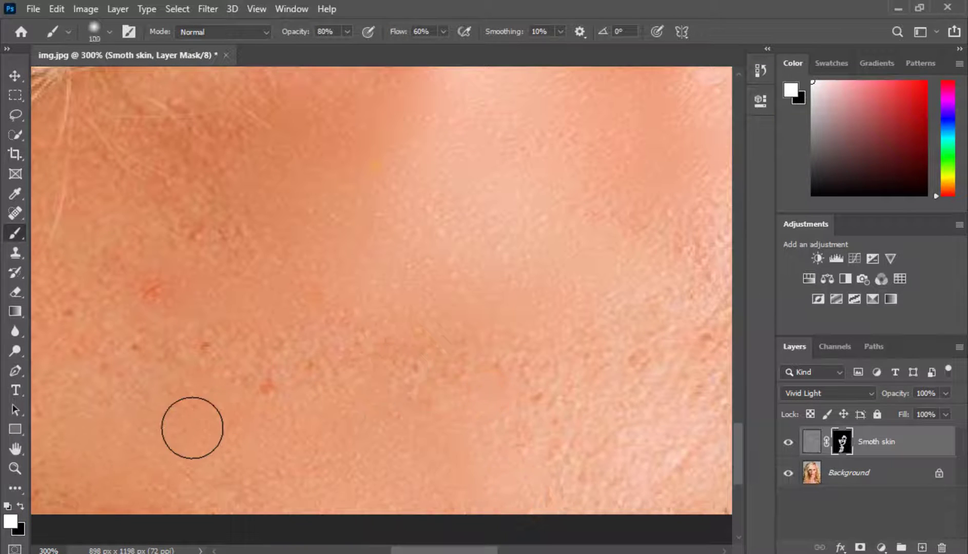
key("bracketright")
mouse_move(199, 391)
left_mouse_down()
mouse_move(257, 465)
mouse_move(523, 462)
left_mouse_up()
mouse_move(562, 277)
left_mouse_down()
mouse_move(463, 393)
mouse_move(441, 442)
left_mouse_up()
left_click_drag(441, 442, 430, 343)
left_click_drag(440, 270, 484, 364)
mouse_move(349, 395)
left_mouse_down()
mouse_move(257, 402)
mouse_move(274, 383)
left_mouse_up()
left_click_drag(409, 302, 400, 392)
left_click_drag(384, 188, 346, 257)
left_click_drag(415, 280, 398, 380)
mouse_move(399, 364)
left_mouse_down()
mouse_move(322, 203)
mouse_move(426, 211)
left_mouse_up()
left_click_drag(531, 274, 495, 383)
mouse_move(424, 401)
left_mouse_down()
mouse_move(522, 278)
mouse_move(466, 320)
left_mouse_up()
mouse_move(467, 400)
left_mouse_down()
mouse_move(418, 406)
mouse_move(484, 341)
left_mouse_up()
- Reduce the brush to 20 px and fill in the remaining chest and neck skin next to the hair
key("bracketleft")
key("bracketleft")
key("bracketleft")
key("bracketleft")
key("bracketleft")
key("bracketleft")
key("bracketleft")
key("bracketleft")
key("bracketleft")
mouse_move(549, 220)
left_mouse_down()
mouse_move(564, 224)
mouse_move(560, 239)
mouse_move(589, 207)
left_mouse_up()
left_click_drag(594, 200, 489, 383)
key("bracketleft")
key("bracketleft")
key("bracketleft")
mouse_move(534, 294)
left_mouse_down()
mouse_move(565, 262)
mouse_move(543, 240)
left_mouse_up()
key("ctrl+minus")
key("ctrl+minus")
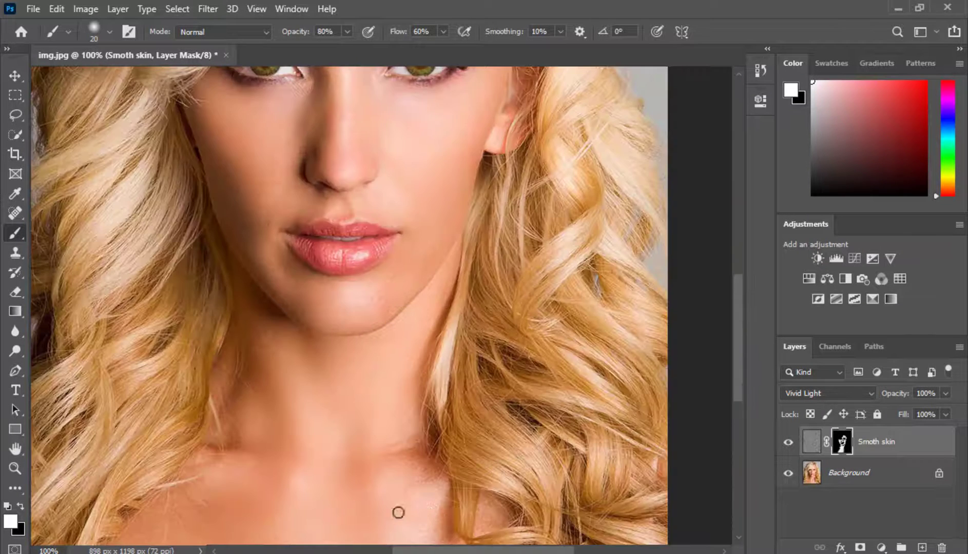
- Touch up the upper chest, then enlarge the brush to 125 px and paint across the whole lower chest
left_click_drag(391, 514, 390, 424)
left_click_drag(404, 488, 419, 423)
key("bracketright")
key("bracketright")
key("bracketright")
key("bracketright")
key("bracketright")
key("bracketright")
key("bracketright")
key("bracketright")
key("bracketright")
key("bracketright")
key("bracketright")
key("bracketright")
mouse_move(177, 467)
left_mouse_down()
mouse_move(171, 405)
mouse_move(270, 225)
mouse_move(265, 300)
mouse_move(395, 323)
mouse_move(461, 475)
mouse_move(486, 433)
mouse_move(454, 477)
mouse_move(484, 499)
left_mouse_up()
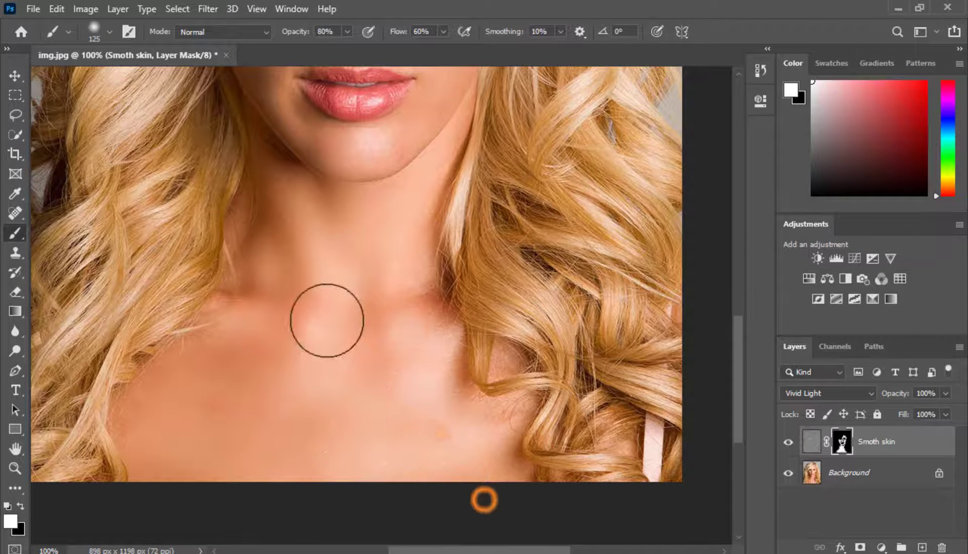
- Finish painting the mask over the neck and lower chest skin with the 125 px brush
left_click_drag(326, 321, 293, 492)
left_click_drag(280, 427, 305, 533)
mouse_move(367, 406)
left_mouse_down()
mouse_move(363, 469)
mouse_move(387, 439)
left_mouse_up()
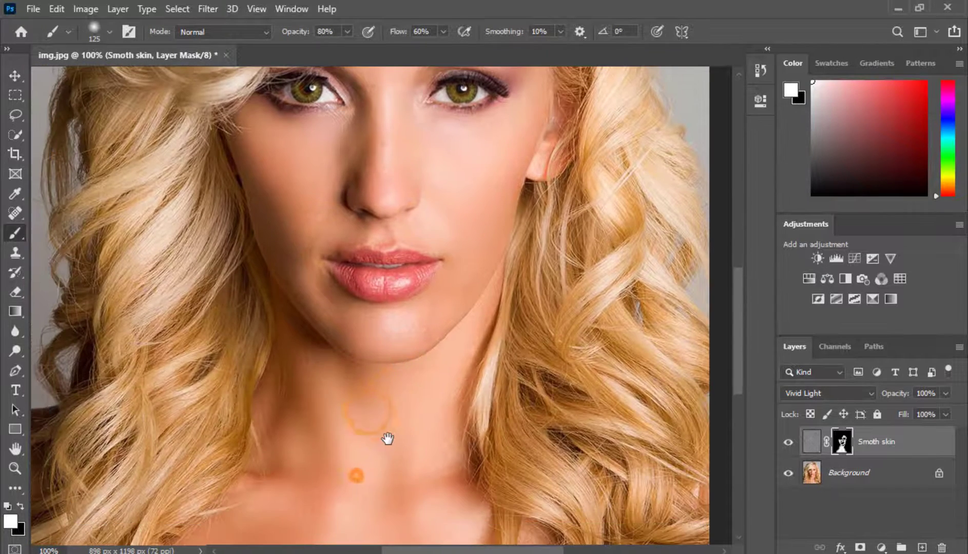
- Reduce the brush to 45 px and examine the smoothed skin at 300% from the chin up to the cheek and nose
key("ctrl+plus")
key("ctrl+plus")
key("bracketleft")
key("bracketleft")
key("bracketleft")
key("bracketleft")
key("bracketleft")
key("bracketleft")
key("bracketleft")
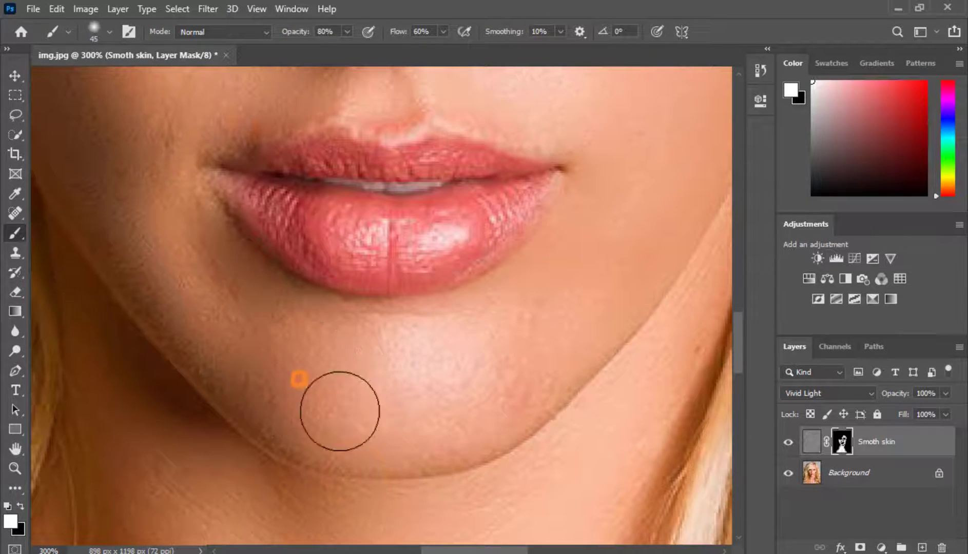
left_click_drag(186, 243, 248, 350)
left_click_drag(201, 169, 293, 413)
left_click_drag(335, 229, 417, 377)
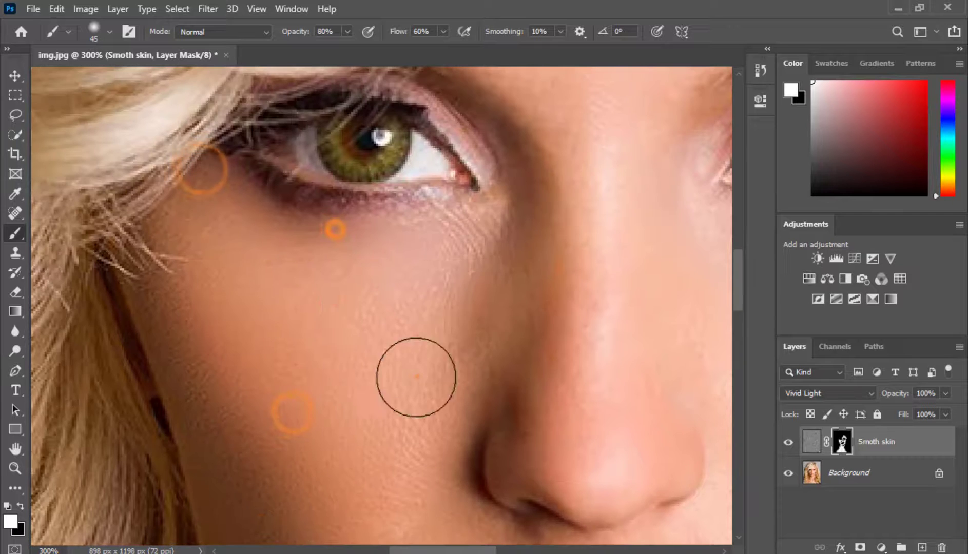
- Stamp all visible layers into a new merged layer above the Smoth skin layer
key("ctrl+minus")
key("ctrl+minus")
key("ctrl+minus")
left_click_drag(362, 527, 366, 465)
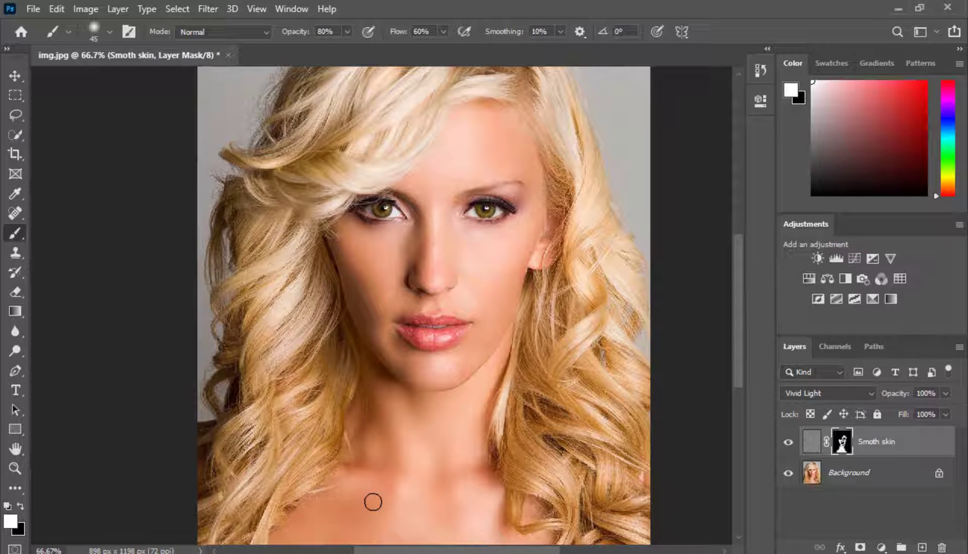
key("ctrl+minus")
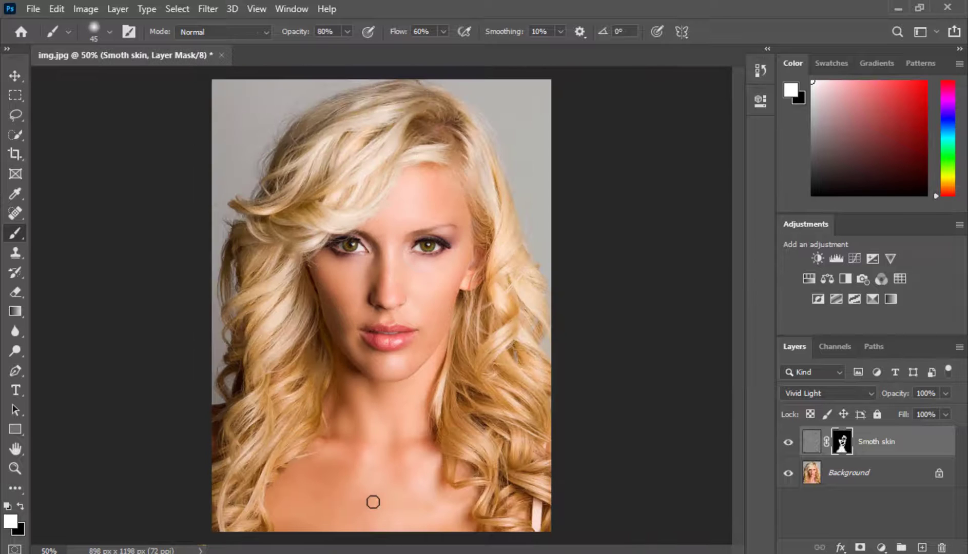
left_click(879, 449)
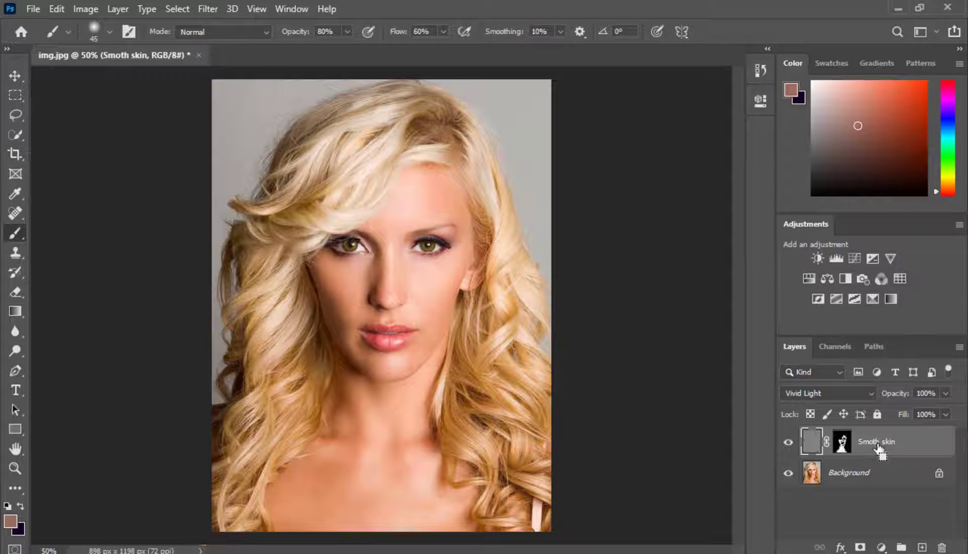
key("ctrl+shift+alt+e")
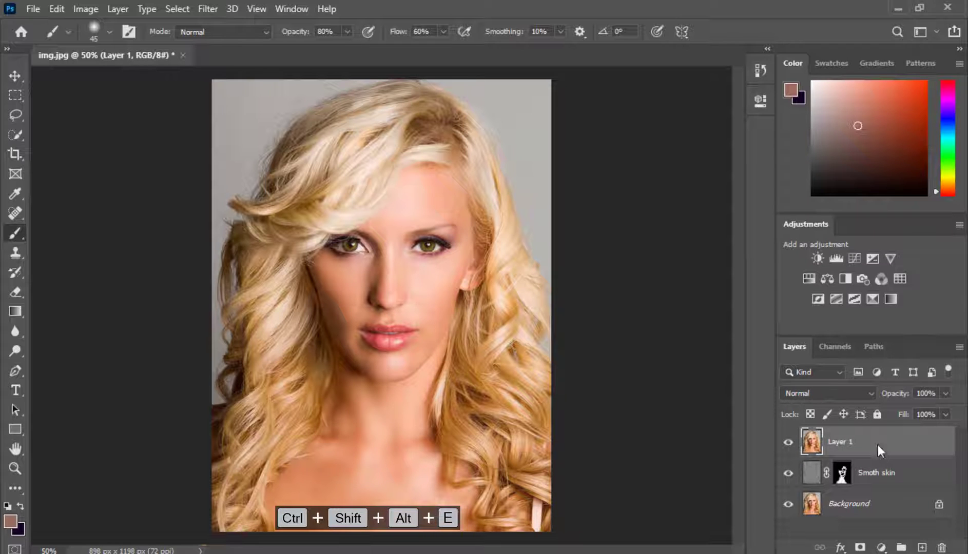
- Add a Selective Color adjustment layer and set its Neutrals to Cyan +1, Magenta -6, Yellow -17 and Black +5
left_click(881, 548)
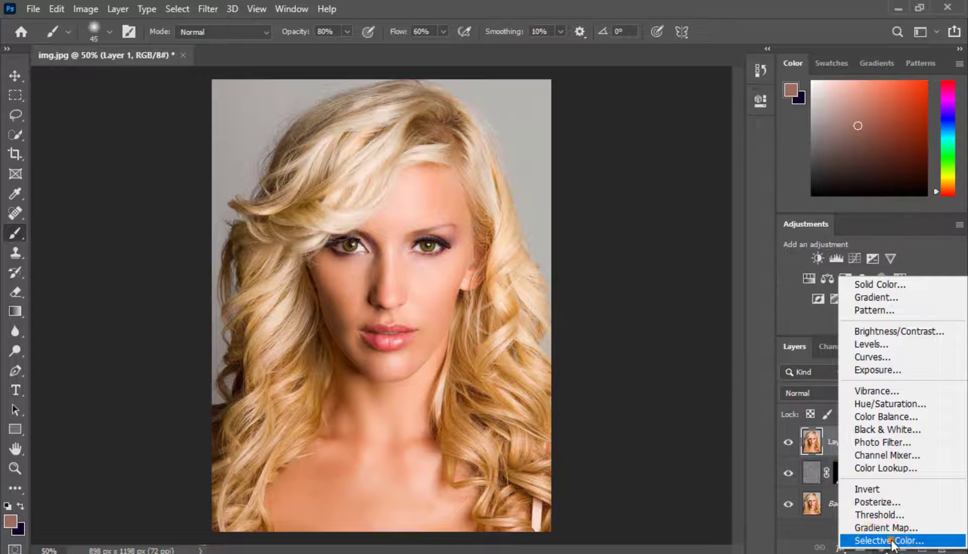
left_click(890, 541)
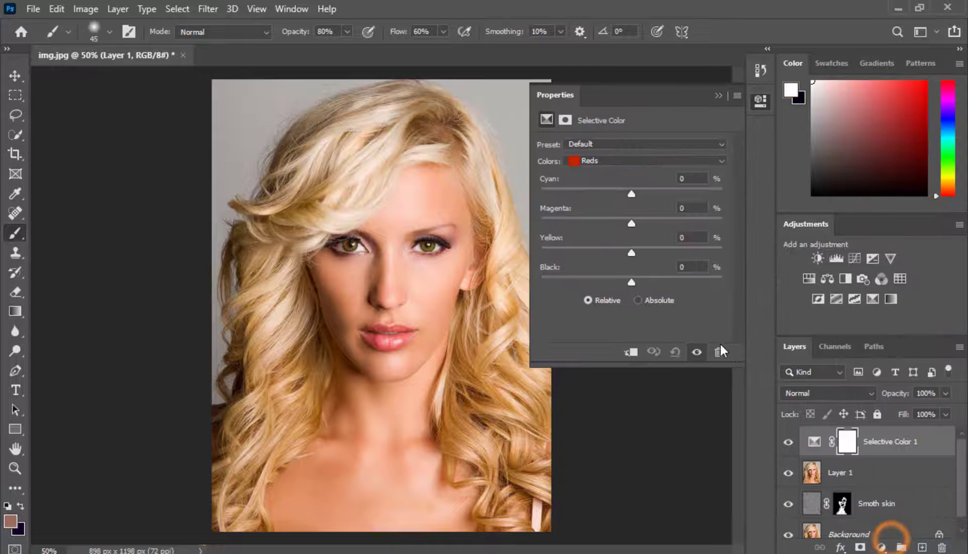
left_click(654, 157)
left_click(635, 262)
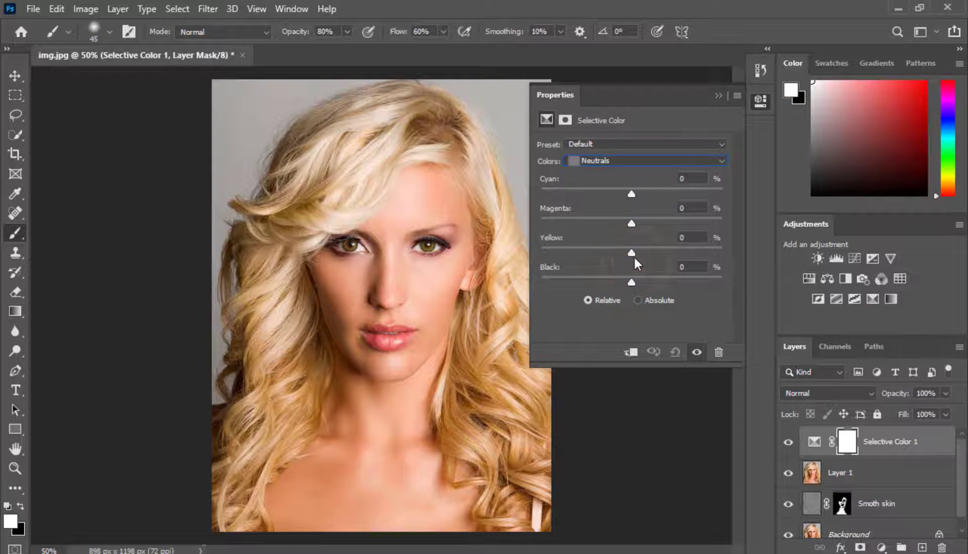
left_click_drag(631, 252, 617, 251)
left_click_drag(633, 283, 636, 284)
left_click_drag(630, 223, 632, 198)
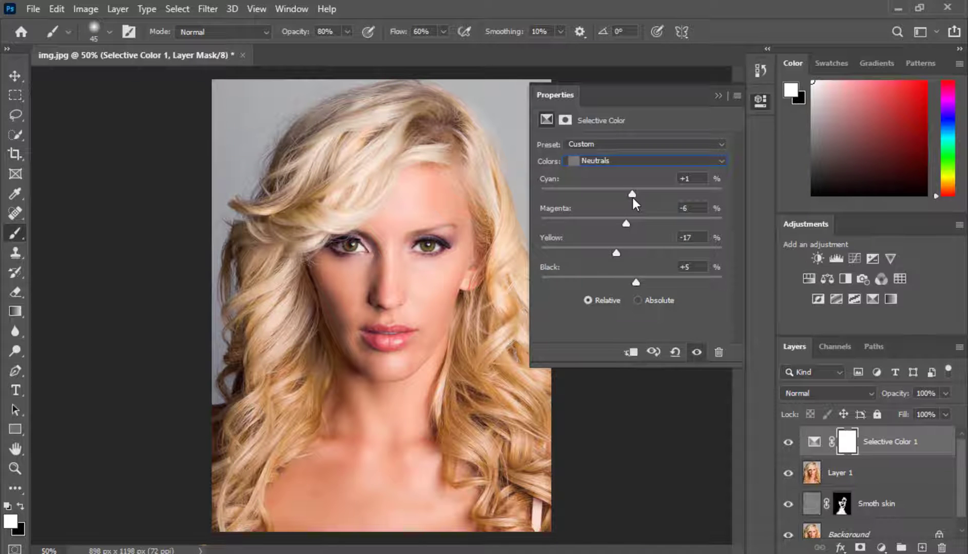
- Set Black to +11 in the Blacks range, fine-tune its other color amounts, and compare the portrait with and without the adjustment
left_click(644, 161)
left_click(640, 270)
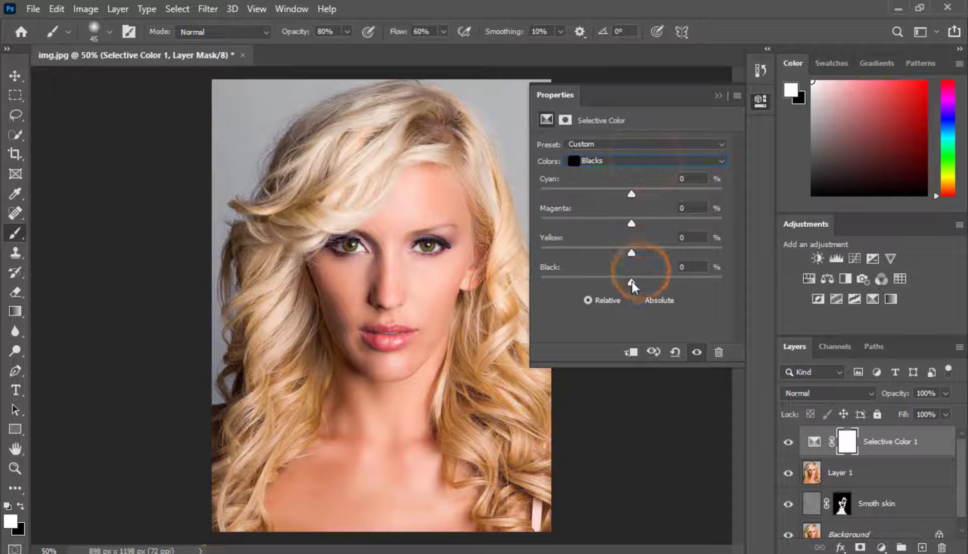
mouse_move(631, 281)
left_mouse_down()
mouse_move(611, 282)
mouse_move(641, 272)
left_mouse_up()
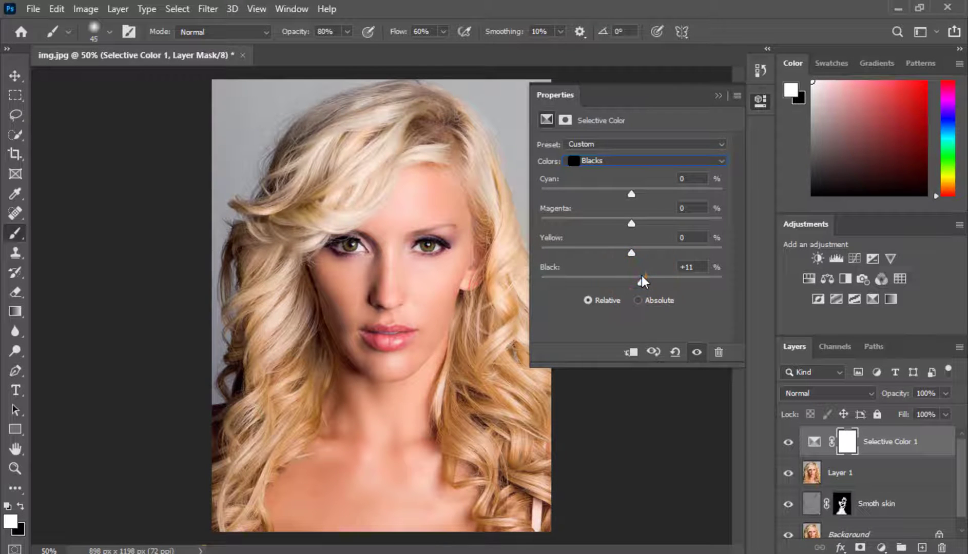
left_click_drag(632, 250, 627, 195)
left_click(718, 96)
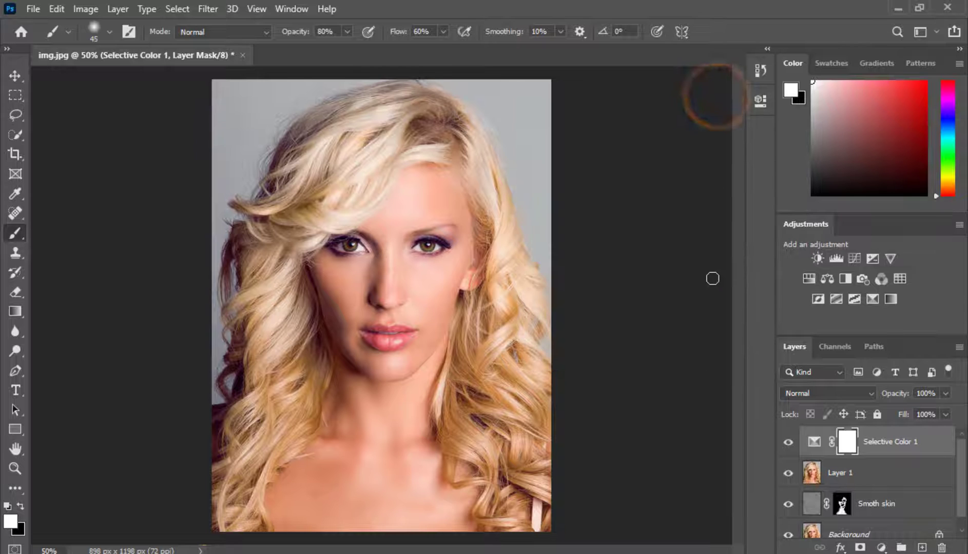
left_click(788, 442)
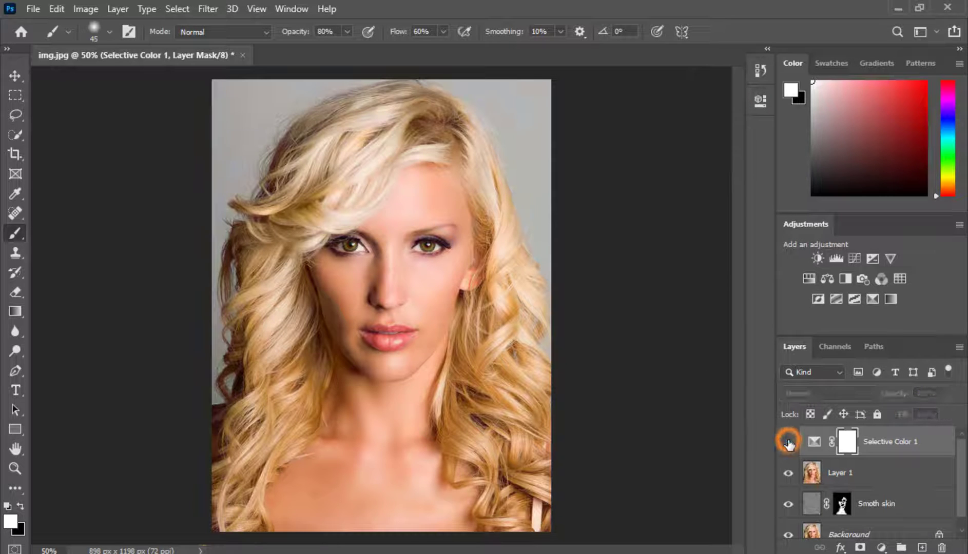
left_click(788, 443)
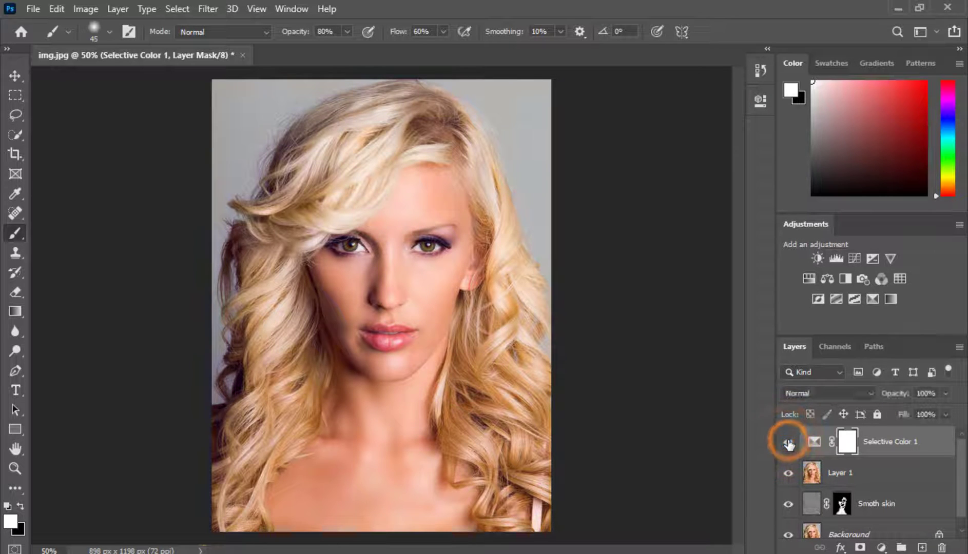
left_click(788, 442)
- Stamp all visible layers into another merged layer on top and open it in the Camera Raw Filter with the whole portrait in view
key("ctrl+shift+alt+e")
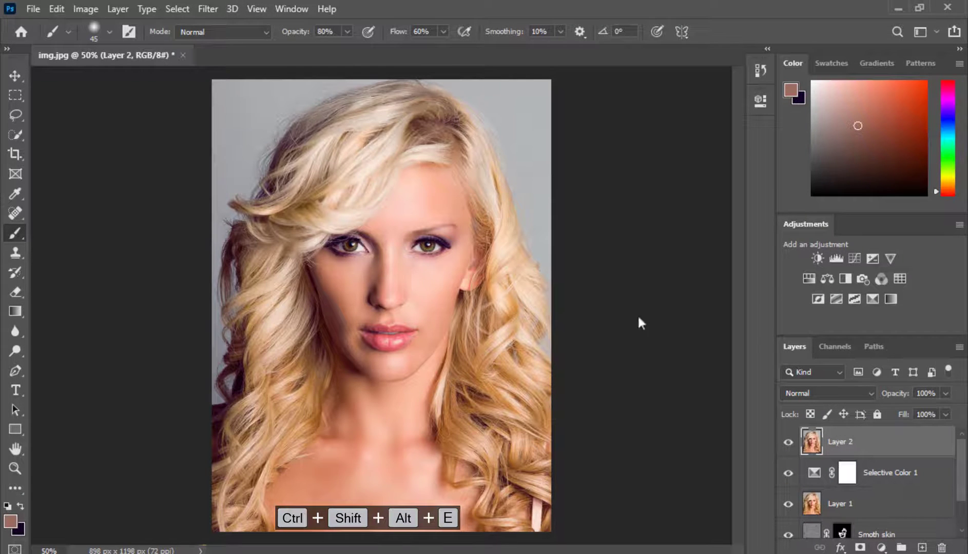
left_click(208, 9)
left_click(284, 99)
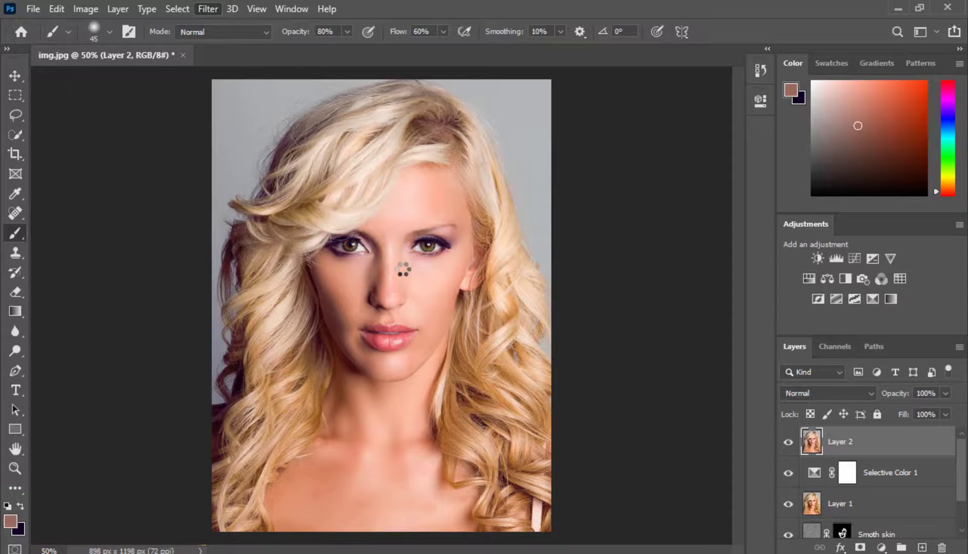
left_click(393, 213)
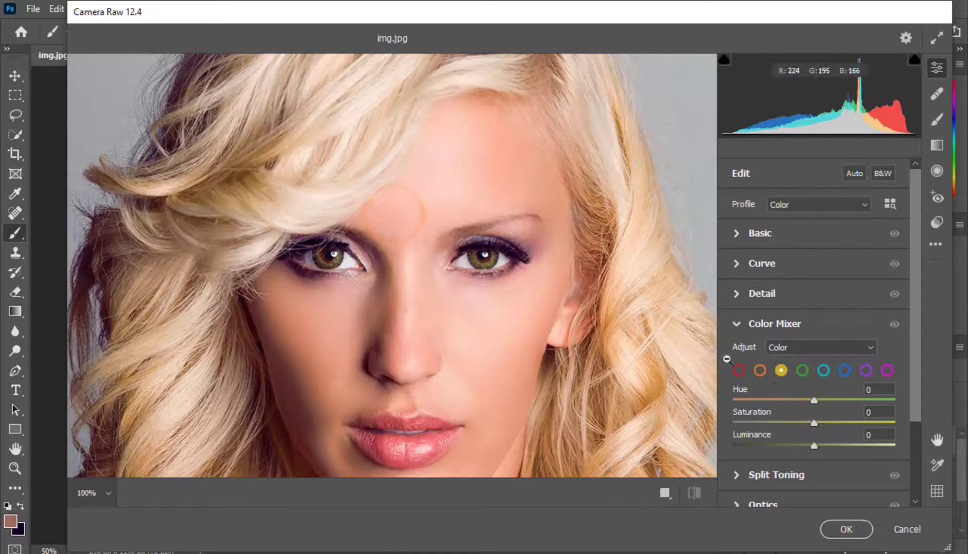
left_click(492, 258)
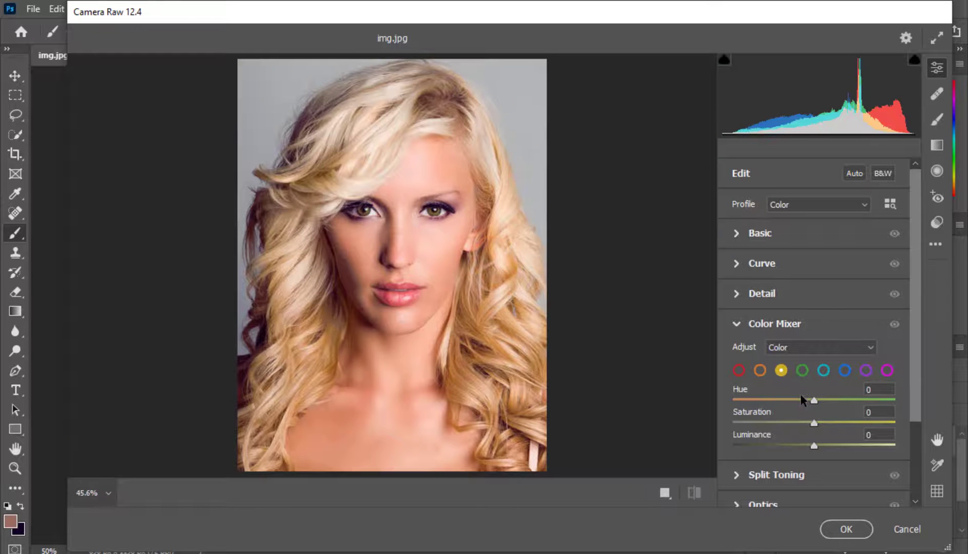
- In the Color Mixer, set red Luminance to +8, orange Saturation to +17 and Luminance to +2, and yellow Hue to -15
left_click(739, 370)
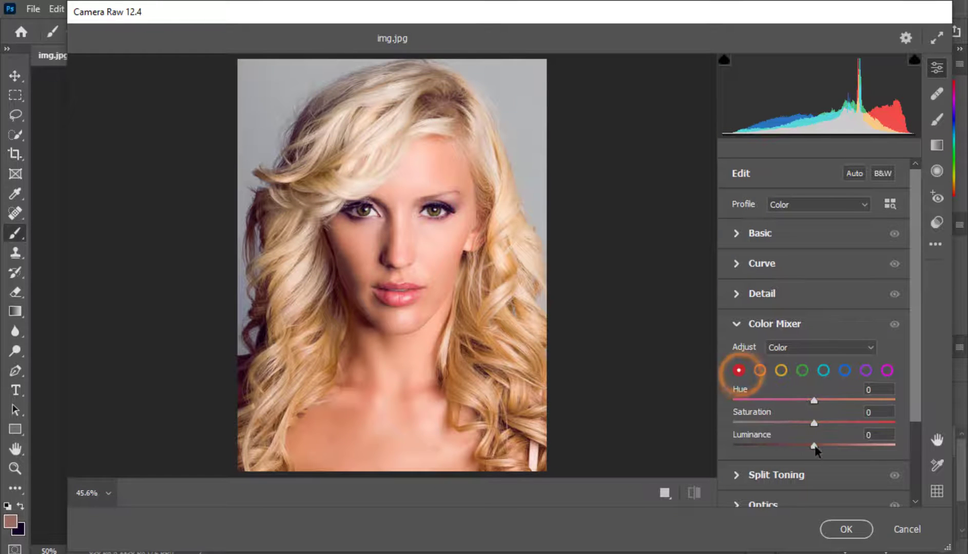
left_click_drag(814, 446, 821, 449)
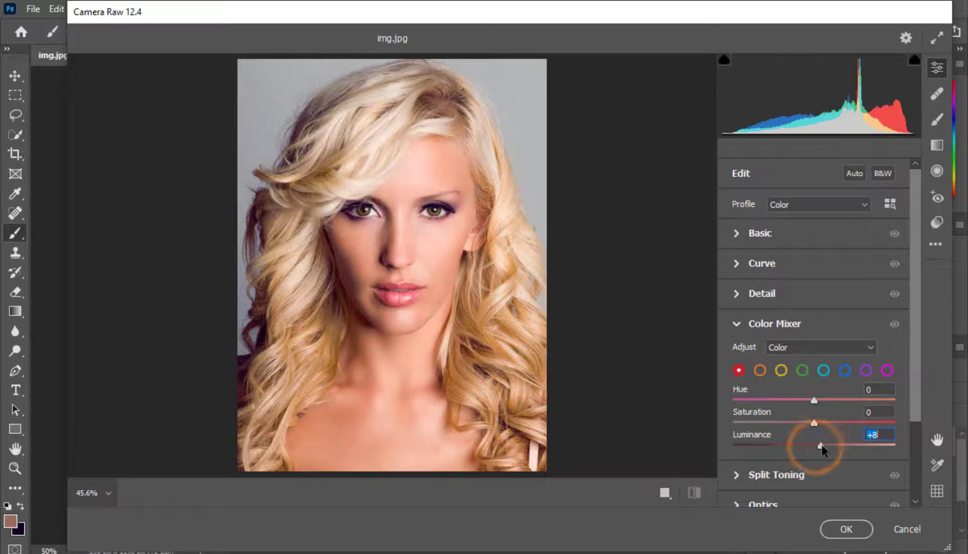
left_click(760, 370)
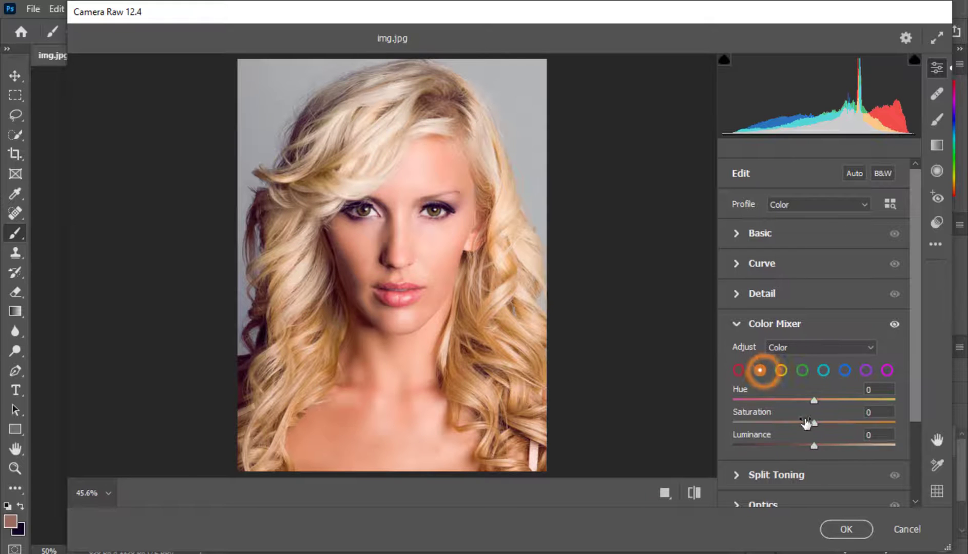
left_click(814, 446)
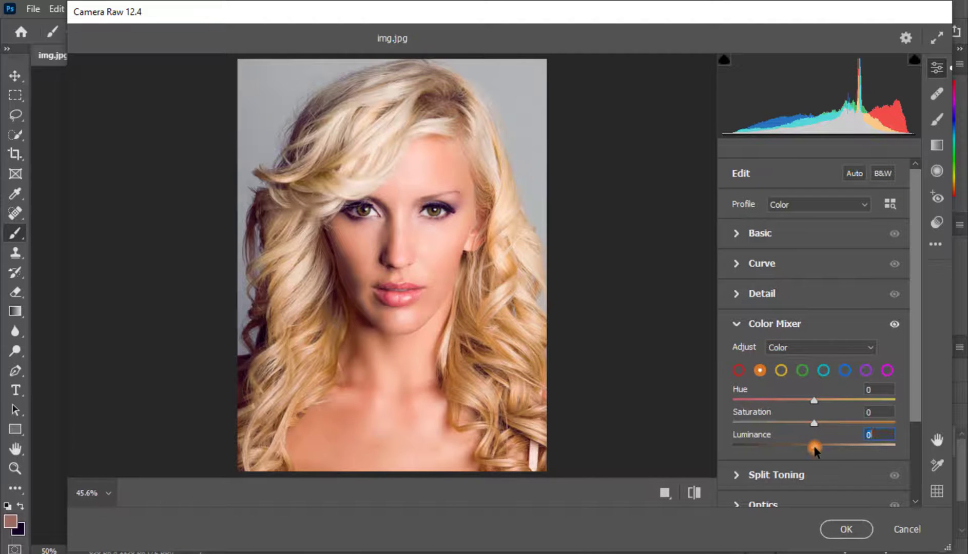
left_click_drag(815, 448, 826, 425)
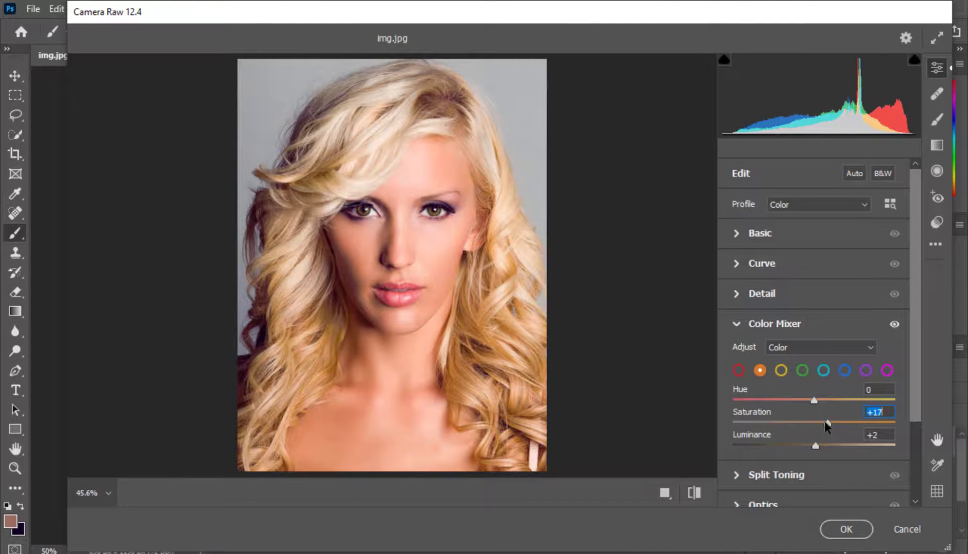
left_click(781, 370)
left_click_drag(814, 401, 802, 402)
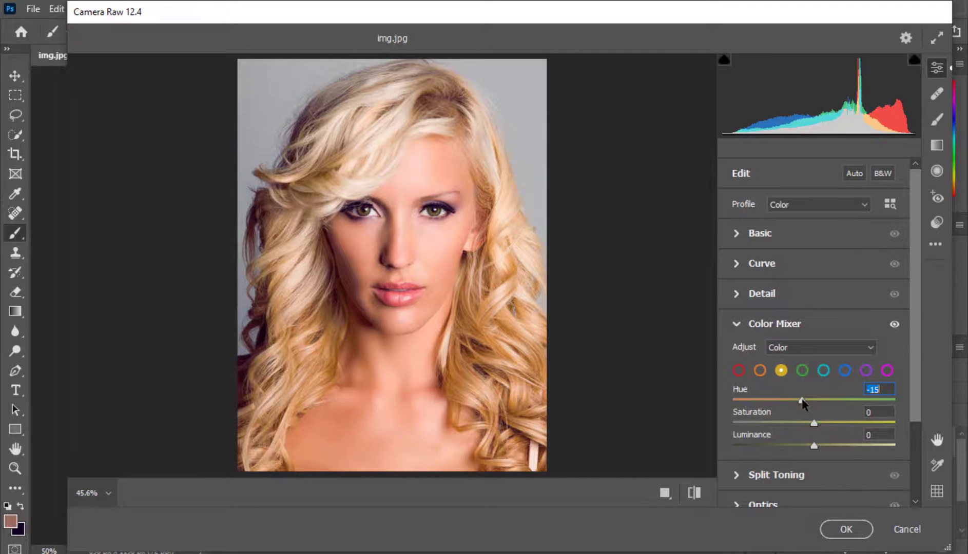
left_click(741, 324)
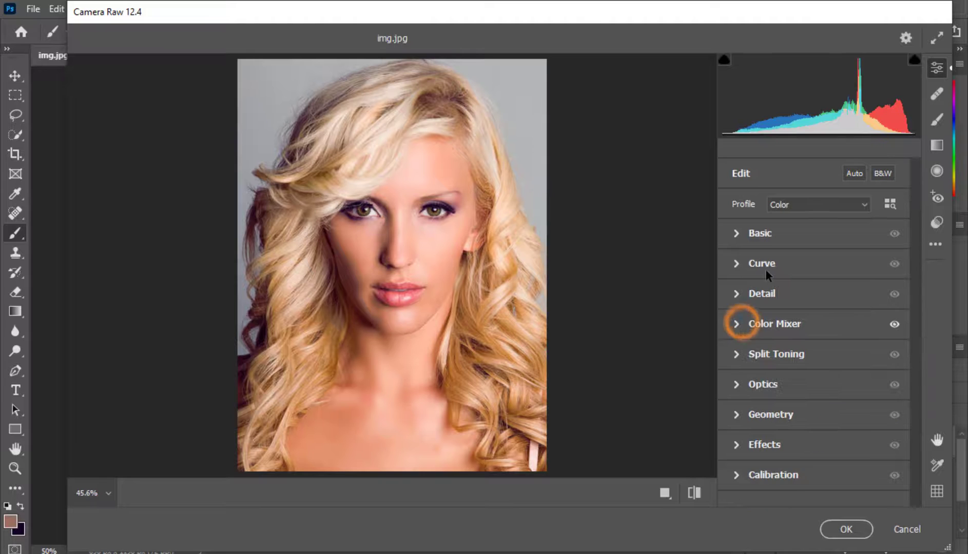
- Shape the parametric tone curve with Highlights -10, Lights -20, Darks +26 and Shadows +21
left_click(741, 262)
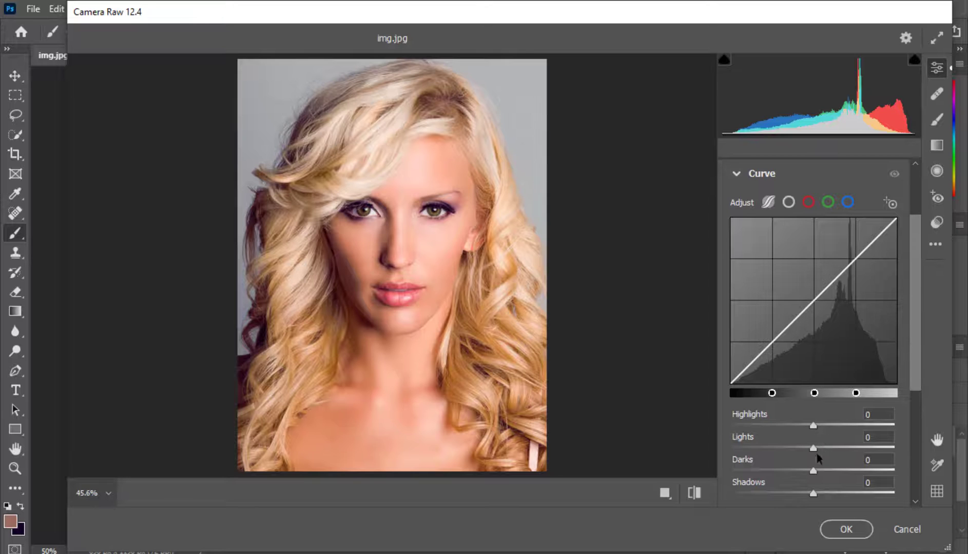
left_click_drag(813, 471, 799, 452)
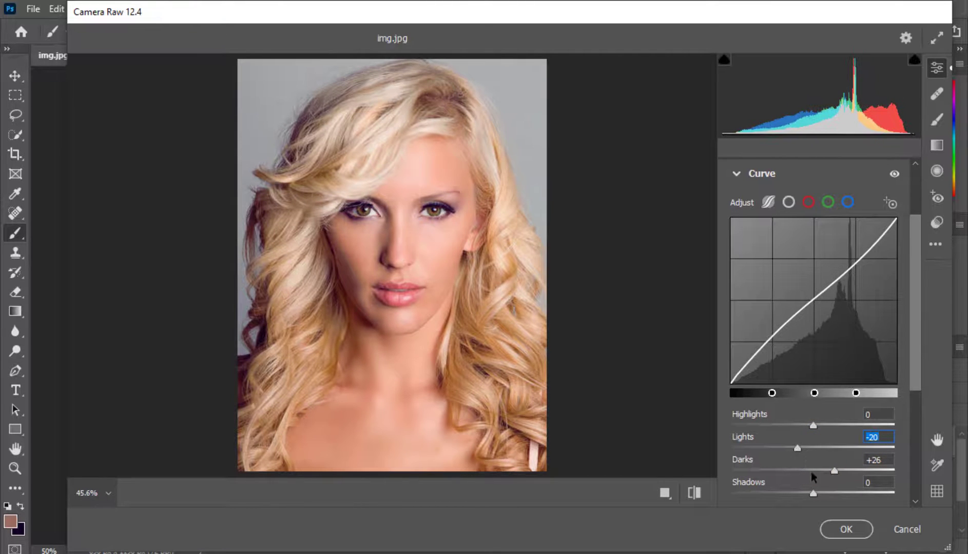
left_click_drag(813, 494, 831, 495)
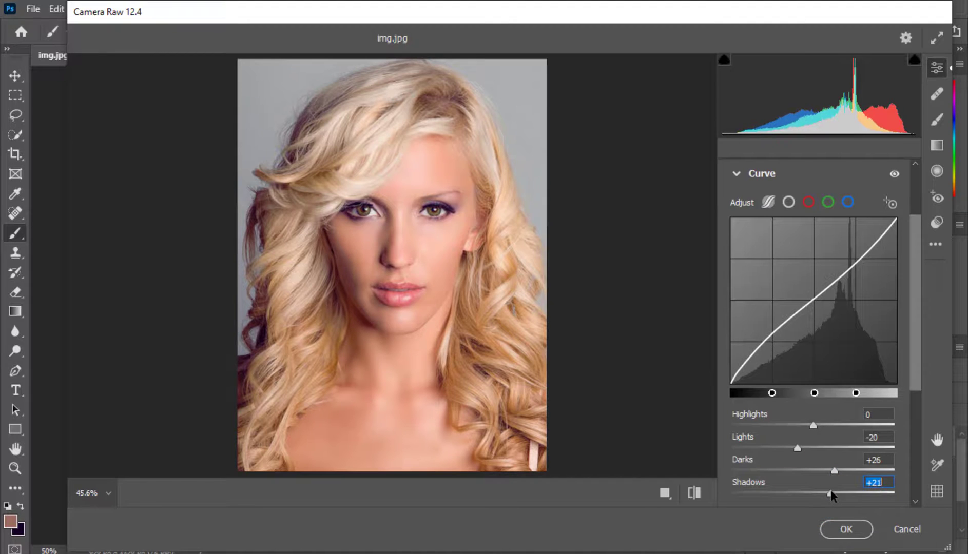
left_click_drag(813, 425, 805, 430)
scroll(805, 425, "down", 5)
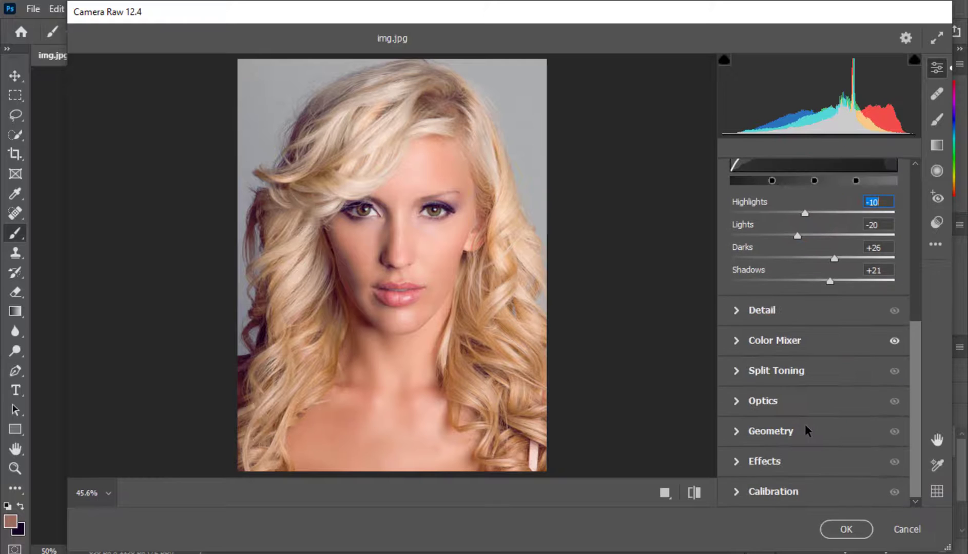
scroll(805, 425, "up", 5)
scroll(806, 430, "up", 5)
left_click(733, 263)
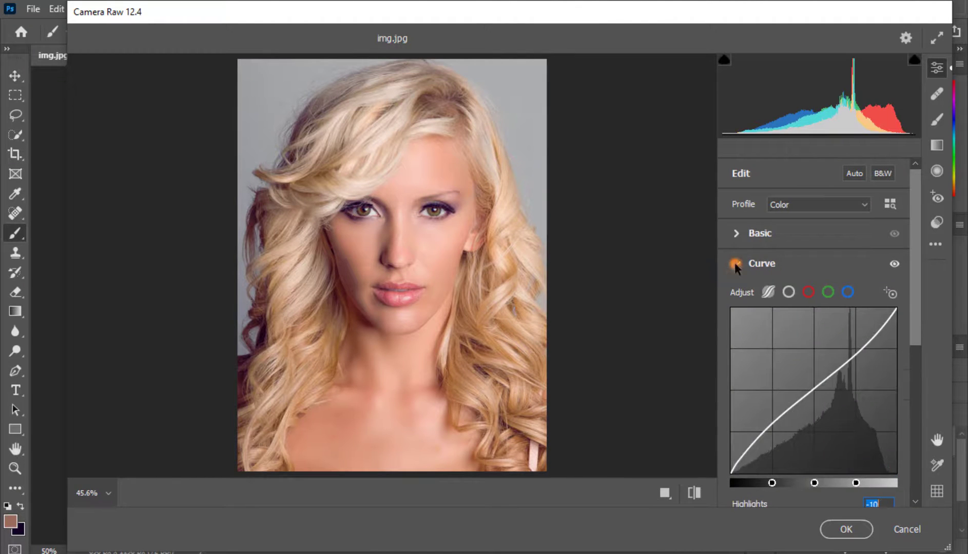
- In the Basic adjustments, set Contrast to +14, Whites to +1 and Blacks to -11
left_click(737, 233)
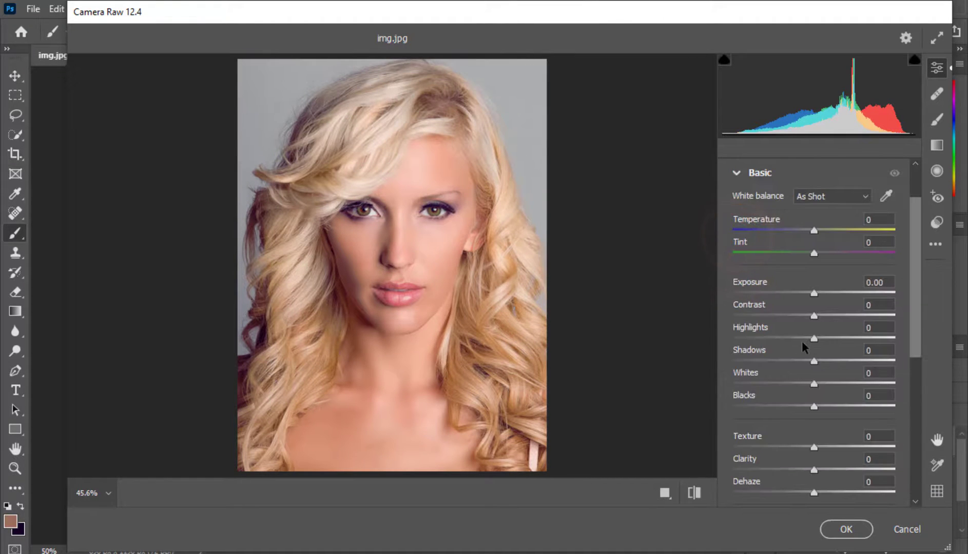
left_click_drag(814, 315, 825, 319)
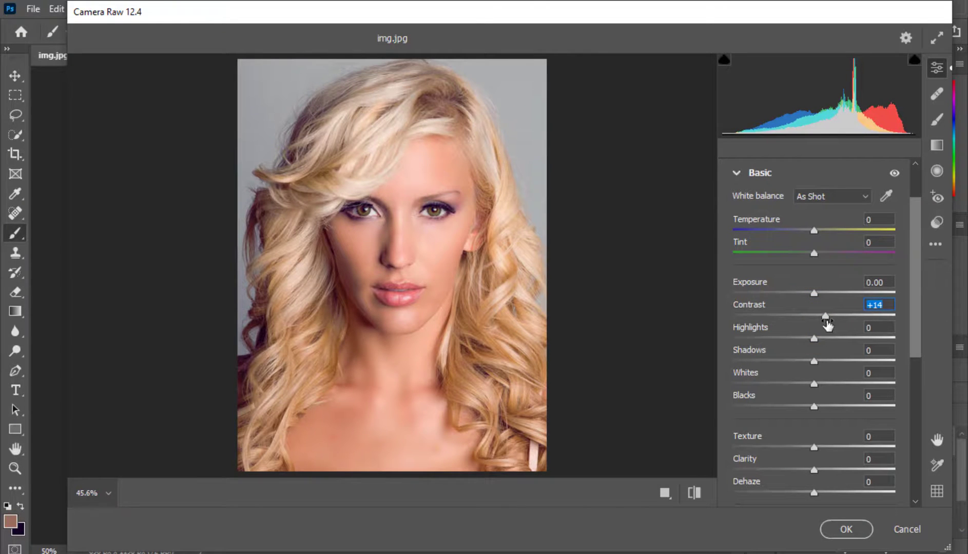
mouse_move(812, 408)
left_mouse_down()
mouse_move(772, 408)
mouse_move(817, 389)
left_mouse_up()
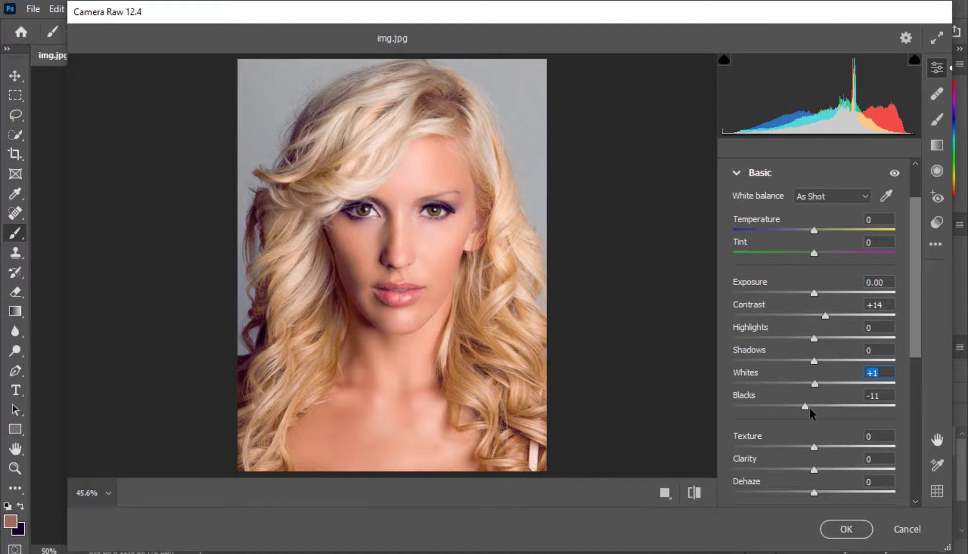
- Apply the Camera Raw edits and add a Levels adjustment layer on top with input levels 4, 0.88 and 244
left_click(852, 524)
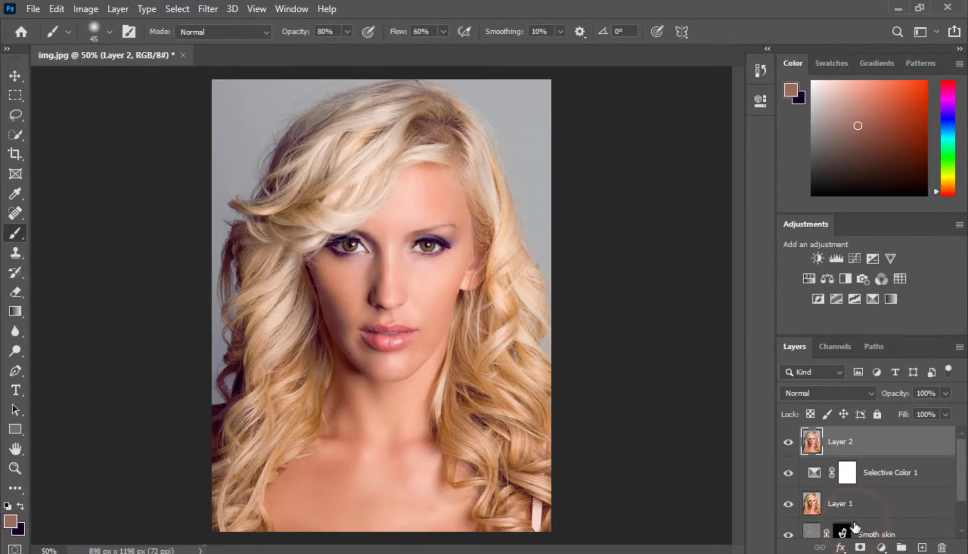
left_click(881, 547)
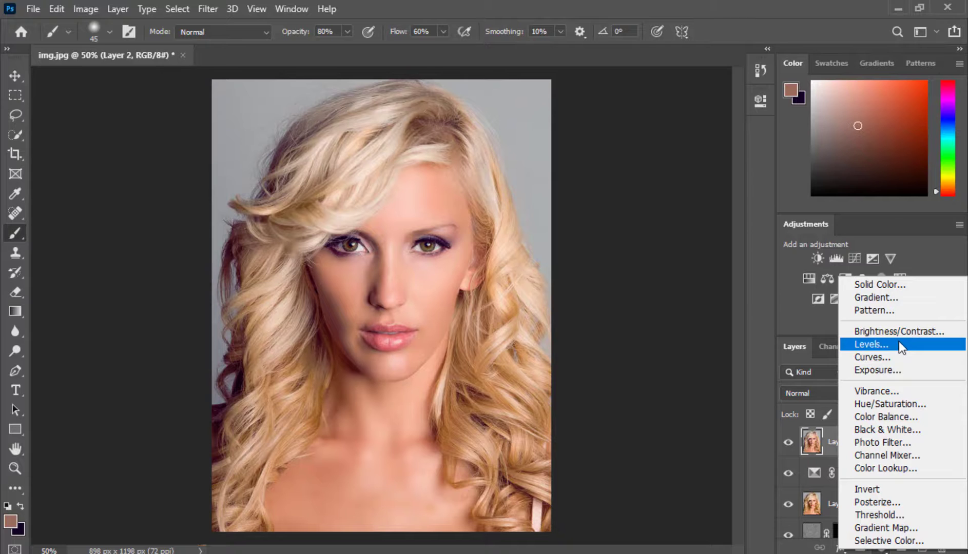
left_click(898, 342)
left_click_drag(644, 253, 650, 255)
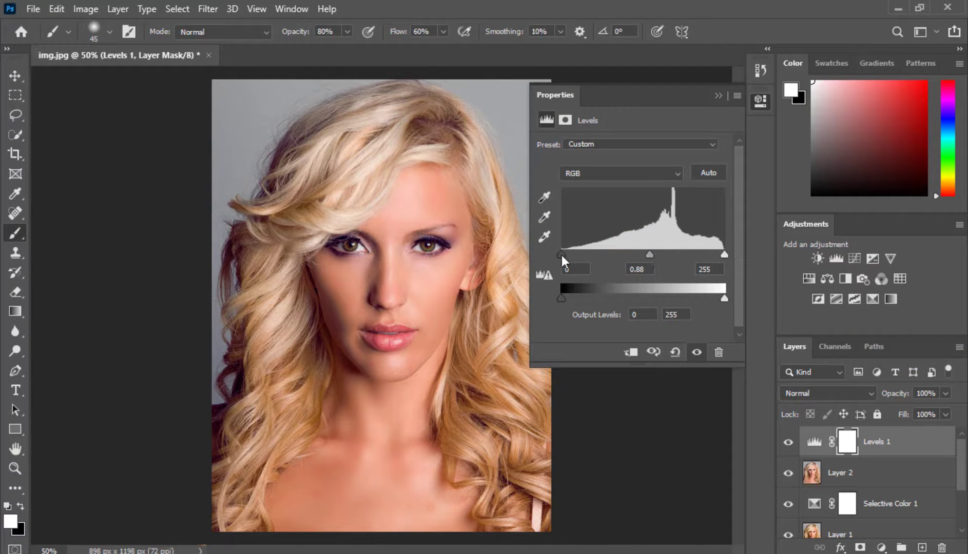
left_click_drag(561, 255, 563, 255)
left_click_drag(725, 256, 717, 256)
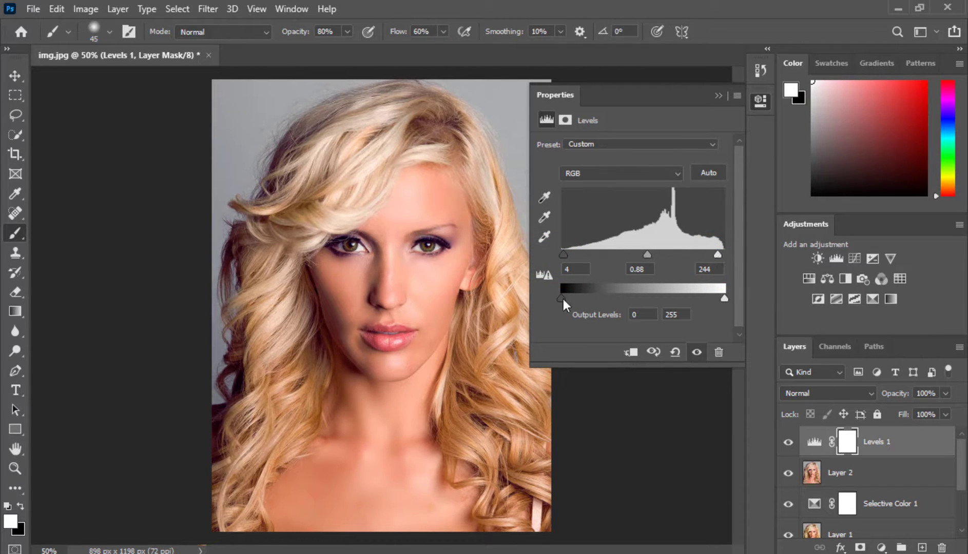
- Set the Levels adjustment's output levels to 8 and 243 and collapse its properties
left_click_drag(726, 299, 717, 298)
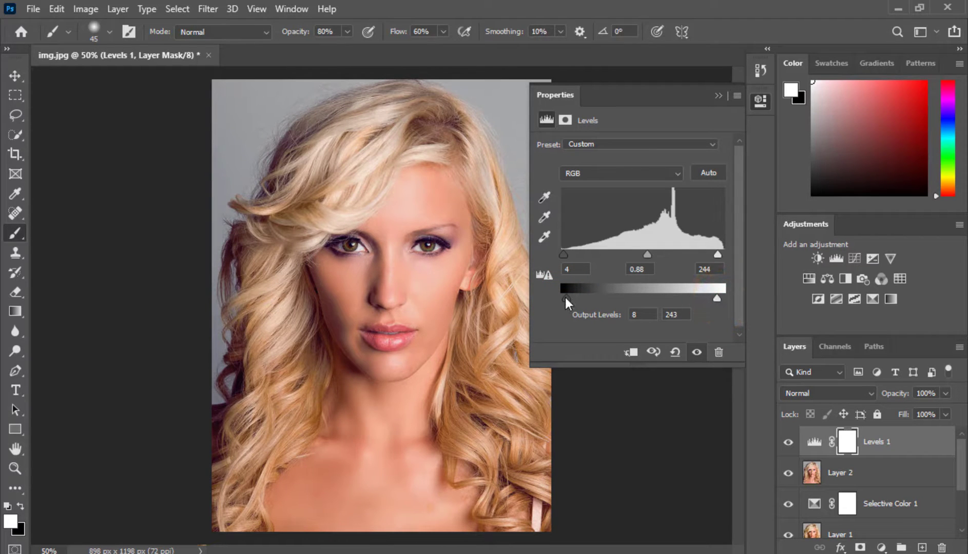
left_click_drag(563, 297, 567, 298)
left_click(716, 95)
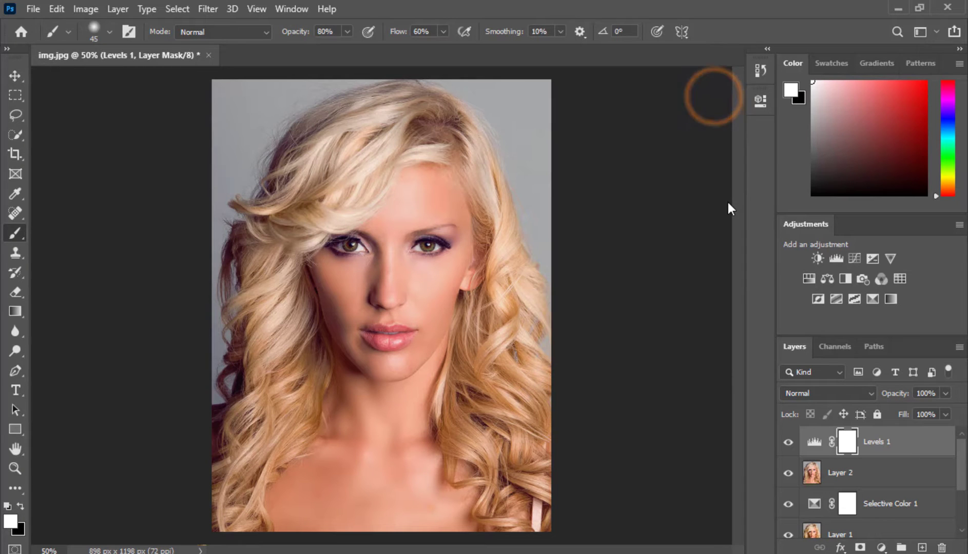